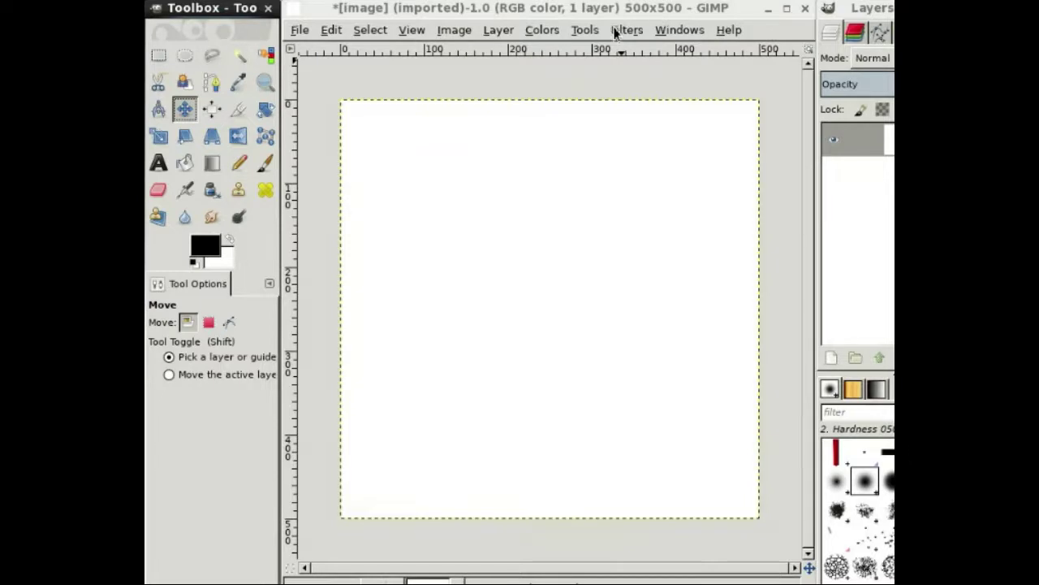
Step: Scale the image to 500×500 pixels
click(458, 32)
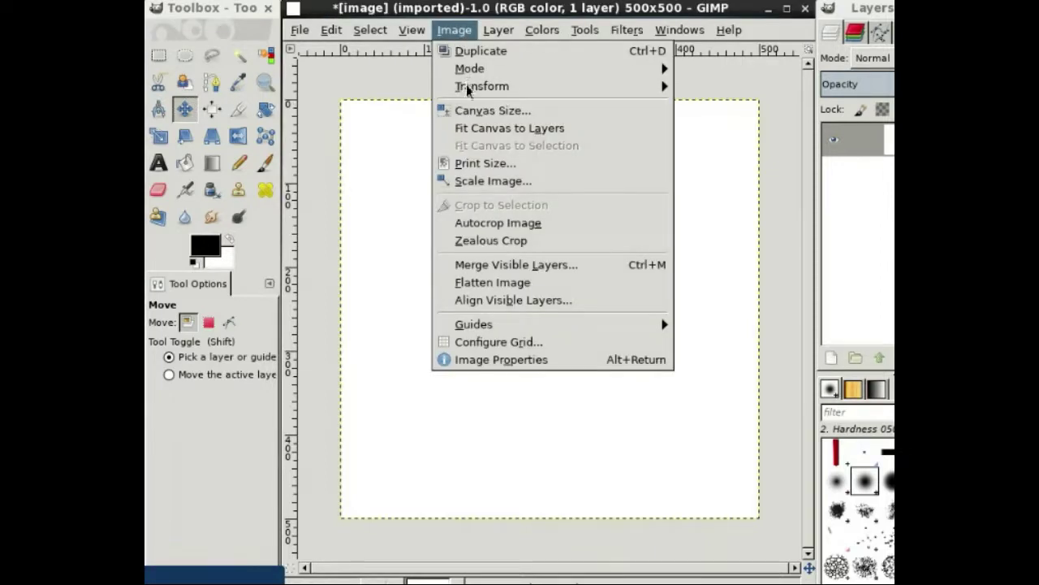
click(479, 184)
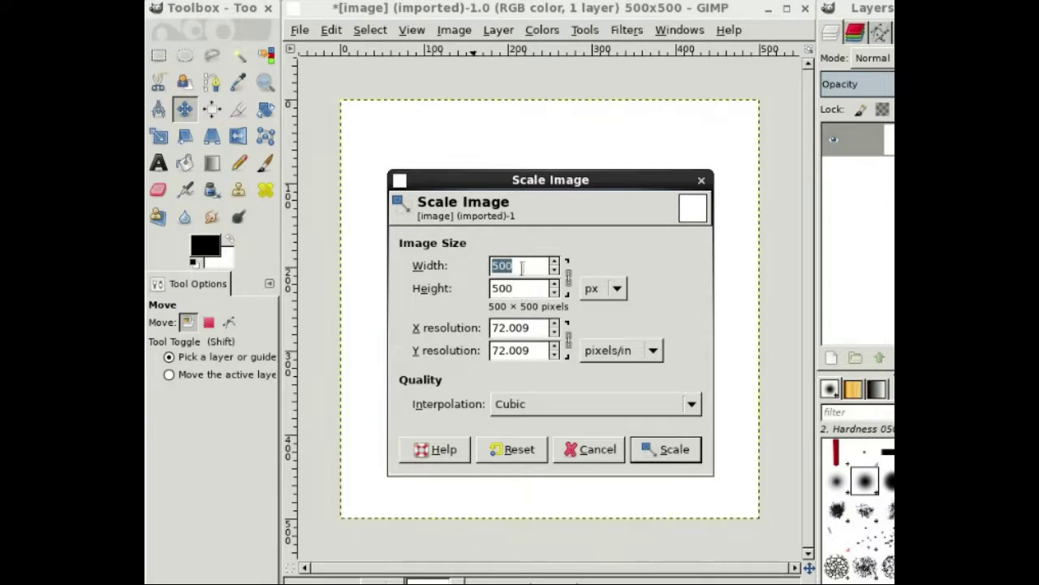
click(679, 451)
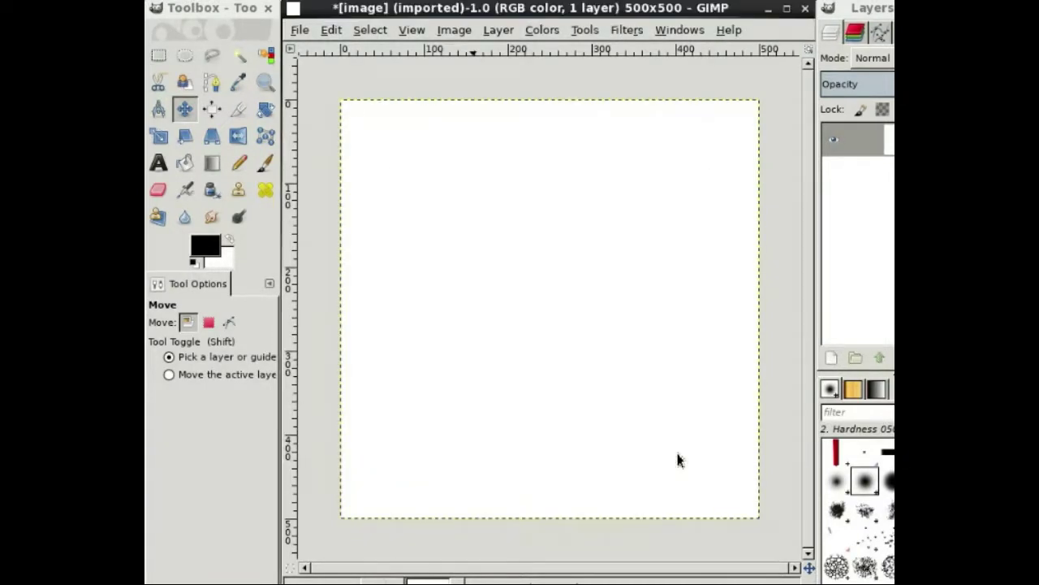
Step: Add a transparent layer and hide the white image.png background layer
click(833, 363)
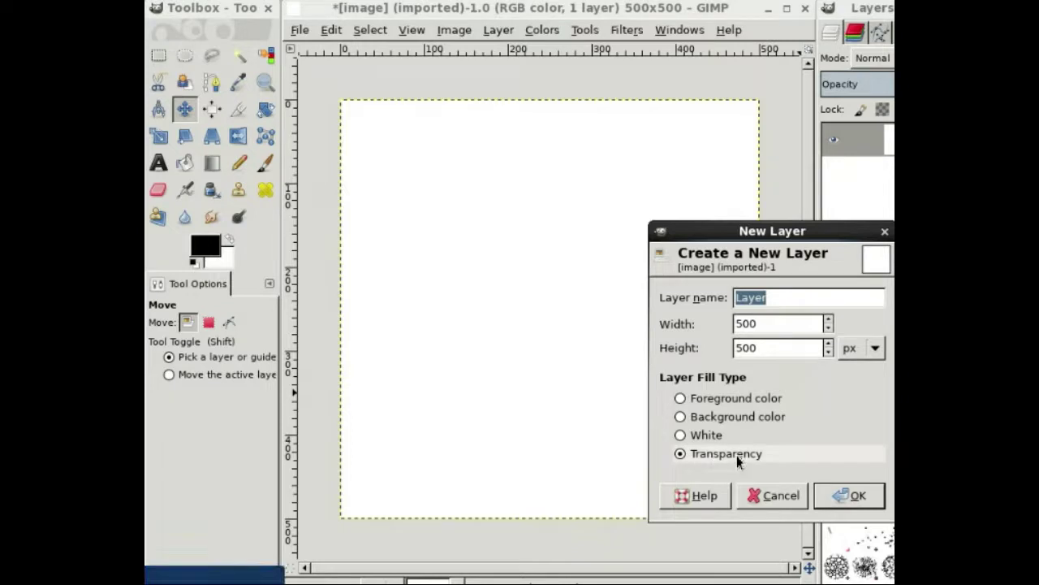
click(841, 497)
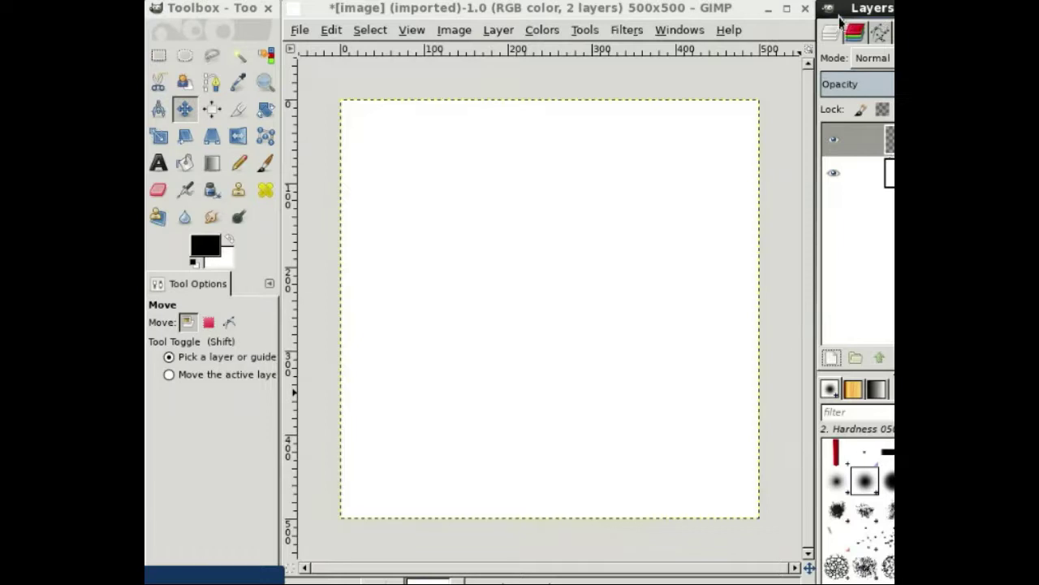
drag(815, 29, 780, 27)
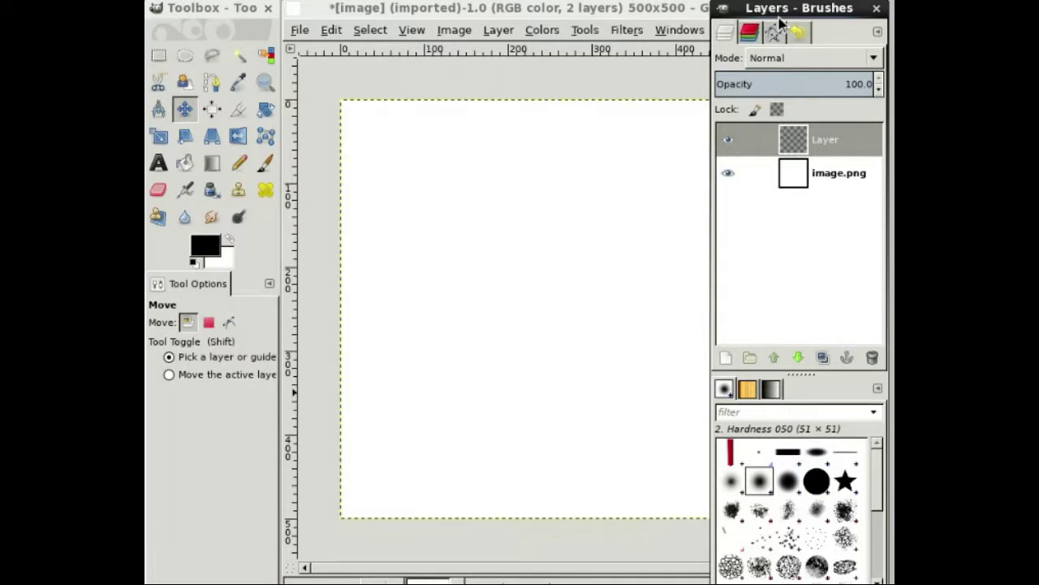
drag(779, 25, 788, 25)
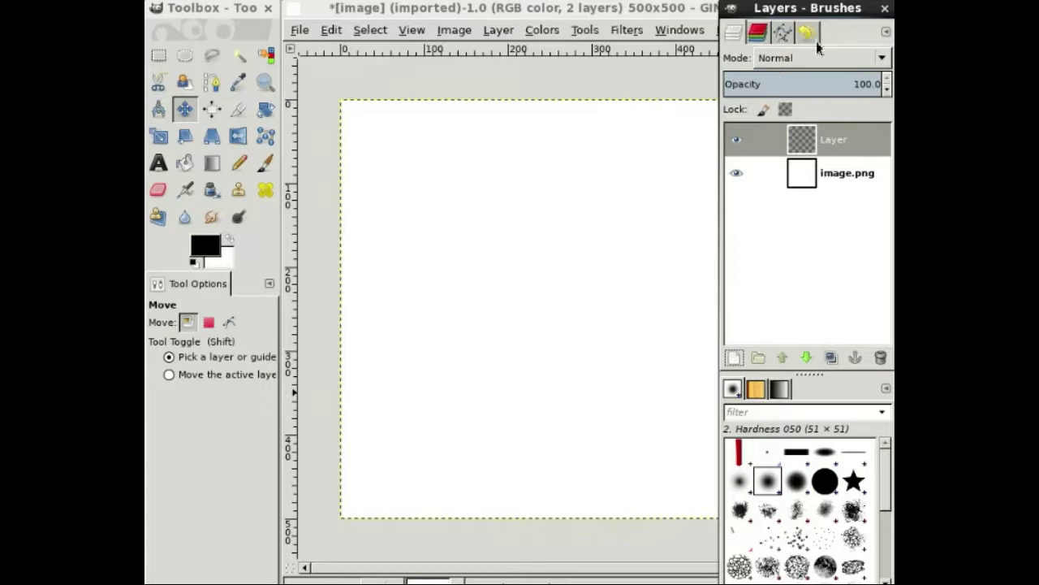
click(736, 179)
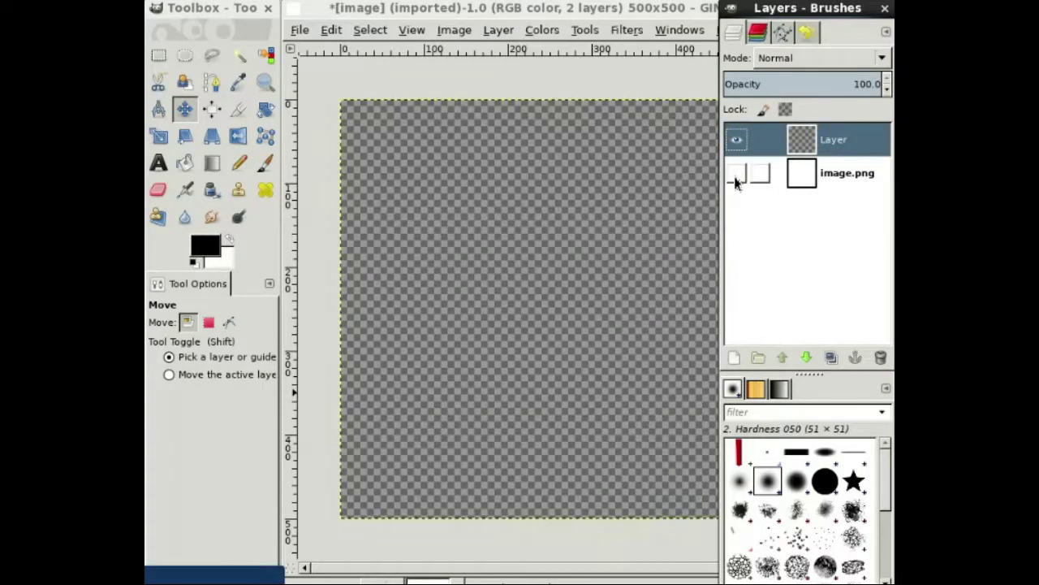
click(814, 14)
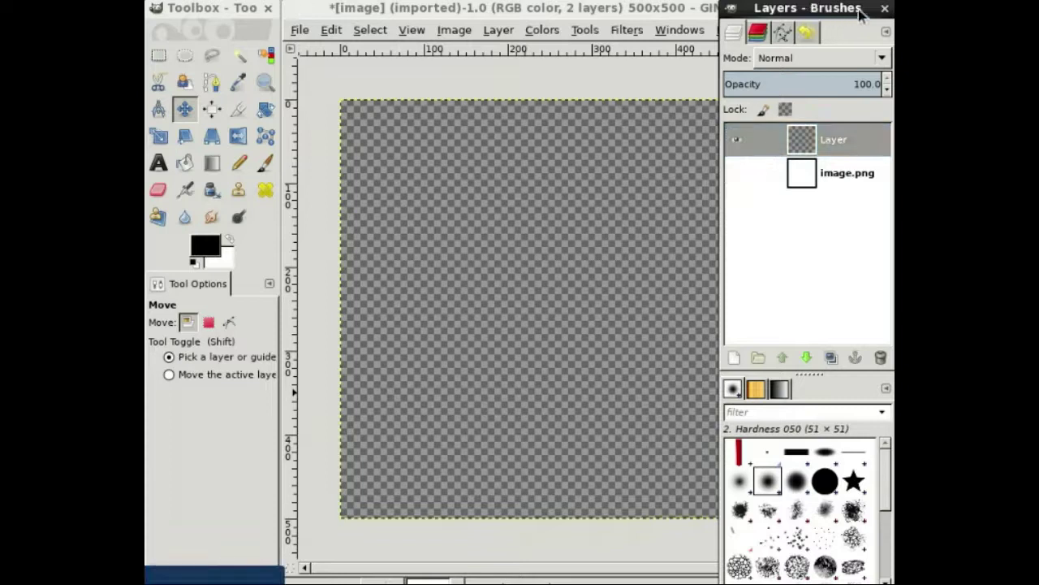
mouse_move(814, 14)
mouse_down()
mouse_move(894, 15)
mouse_move(855, 10)
mouse_up()
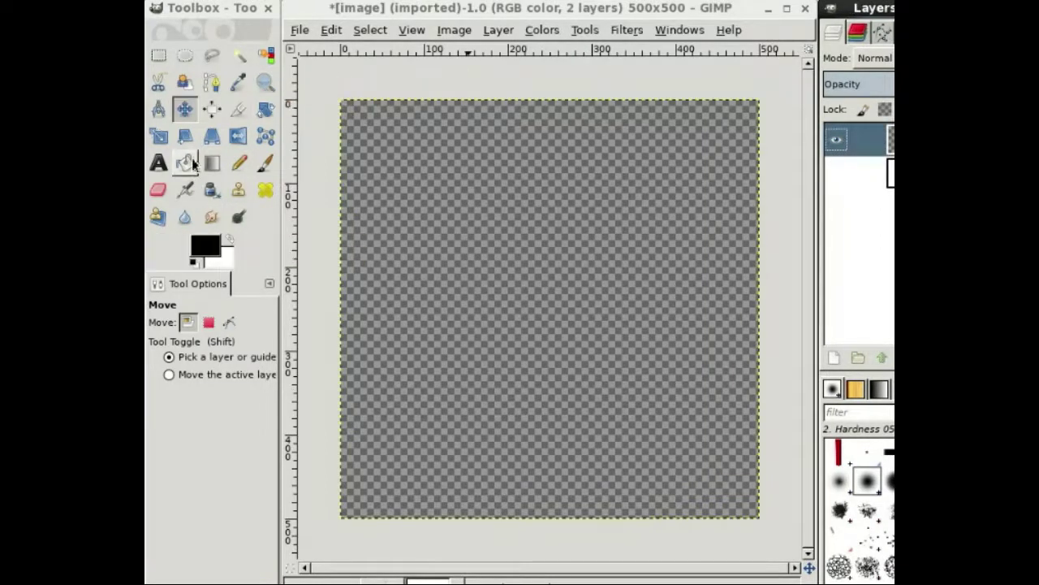
Step: Select a strip across the bottom of the canvas and bucket-fill it with the Pine pattern
click(159, 57)
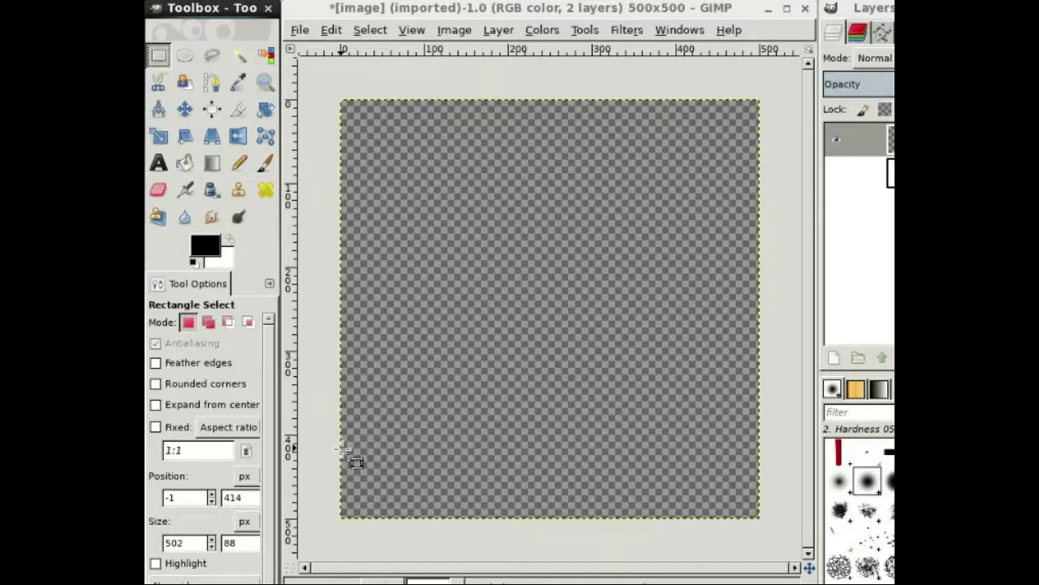
drag(339, 448, 755, 518)
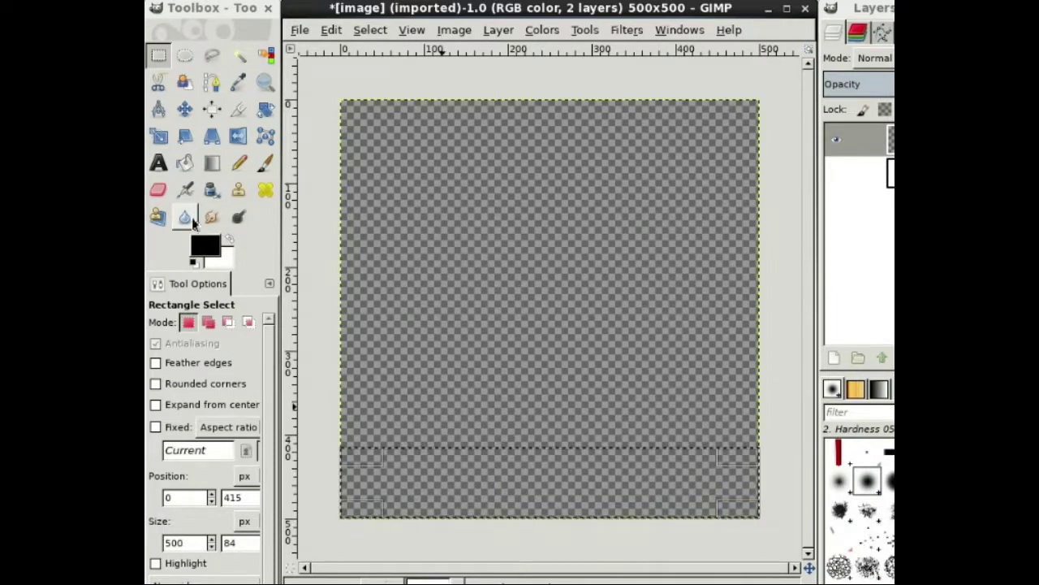
click(185, 163)
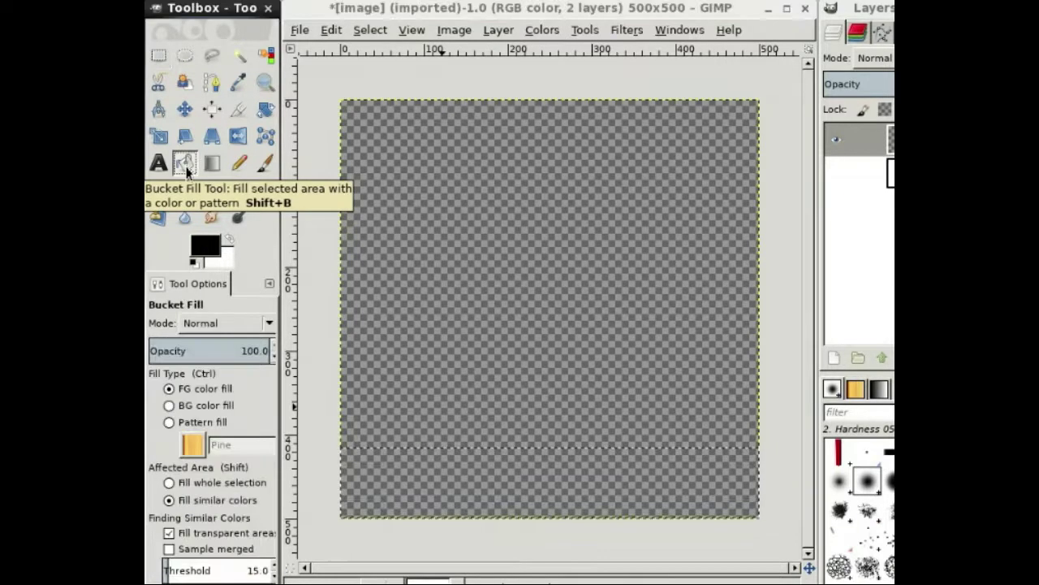
click(170, 423)
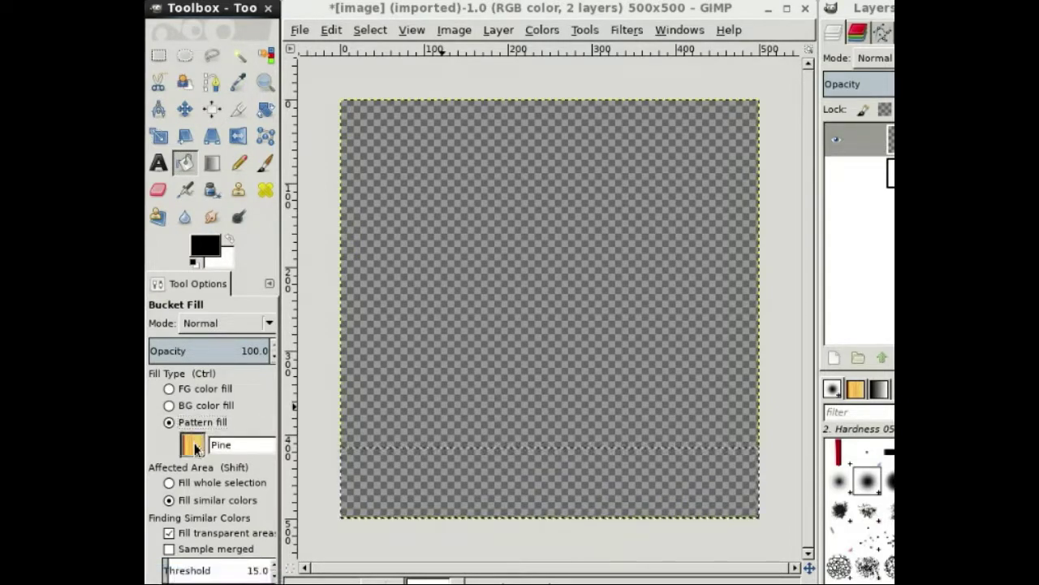
click(193, 445)
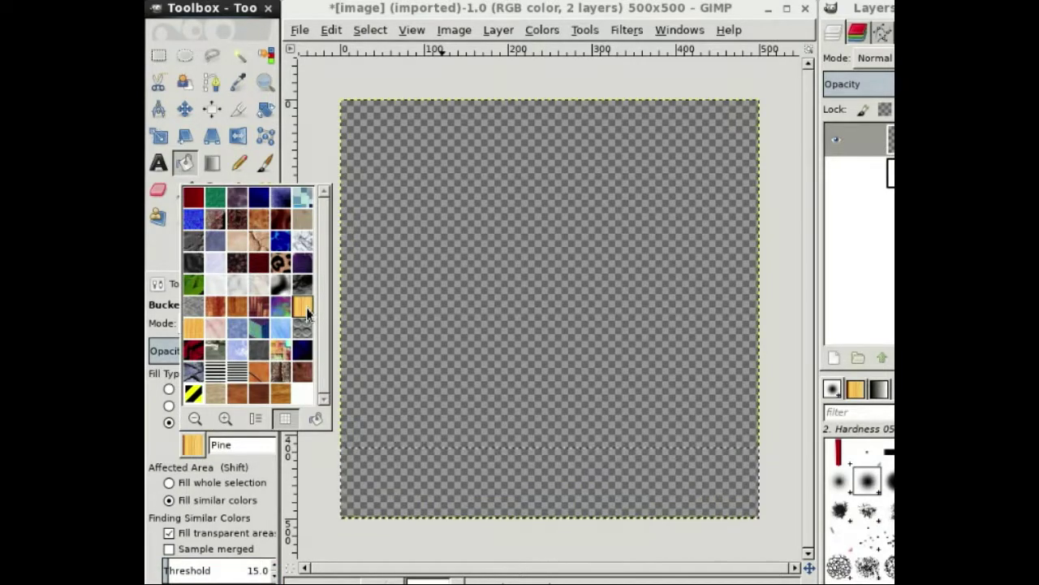
click(181, 455)
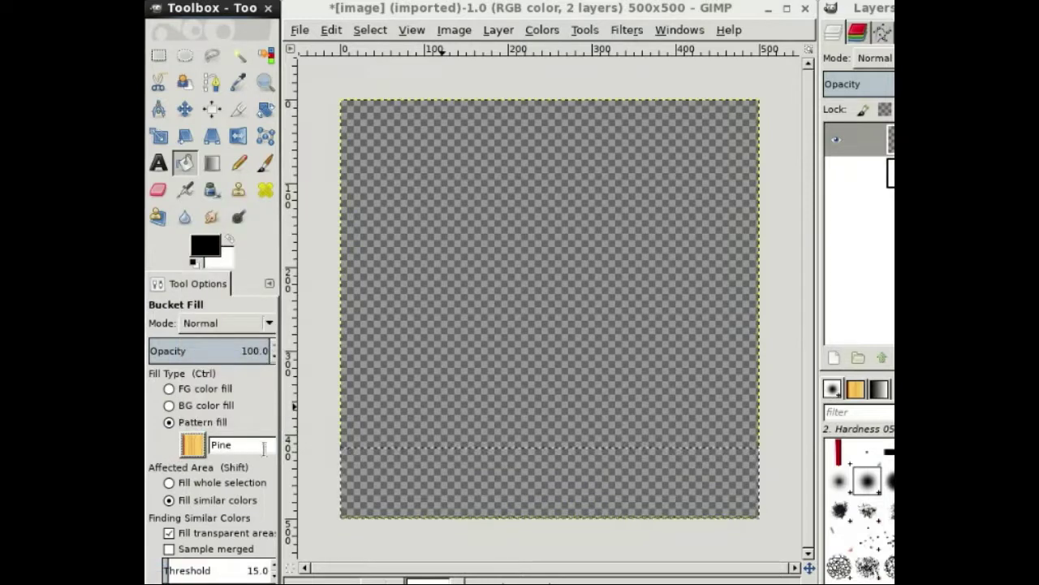
click(565, 486)
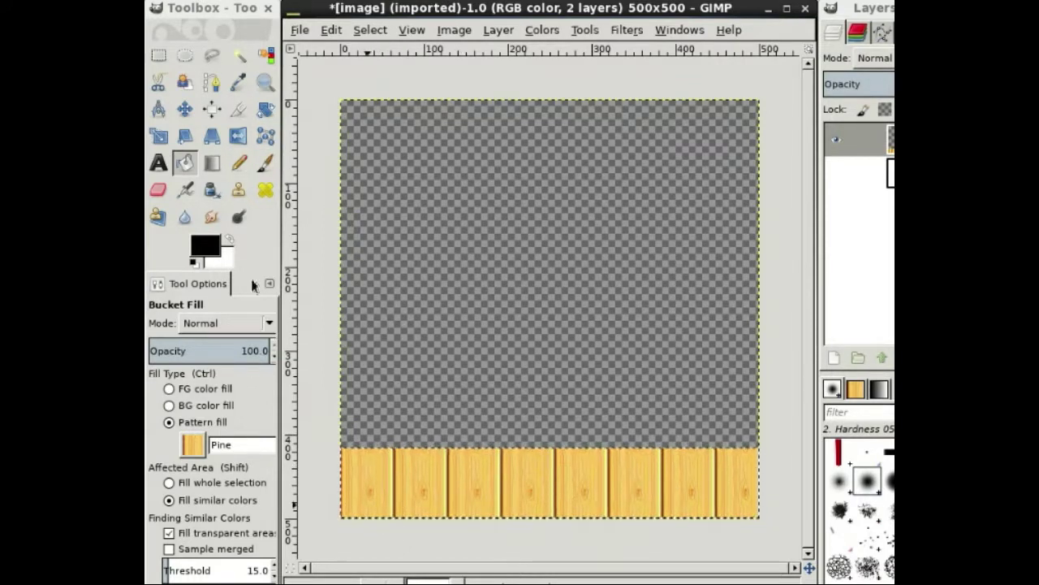
Step: Pull the floor's bottom corners outward with a perspective transform, then anchor the floating layer
click(215, 144)
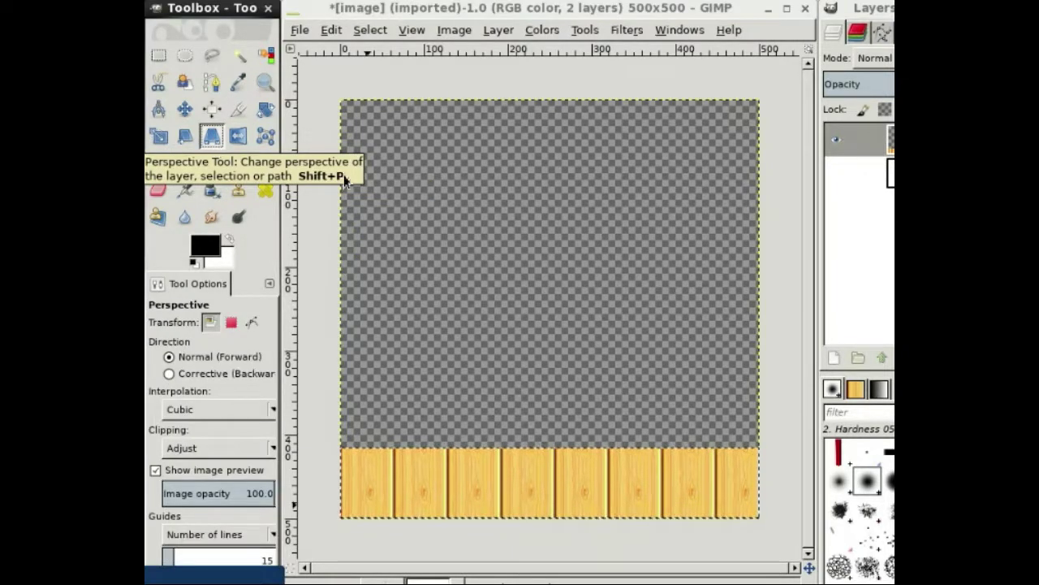
click(553, 496)
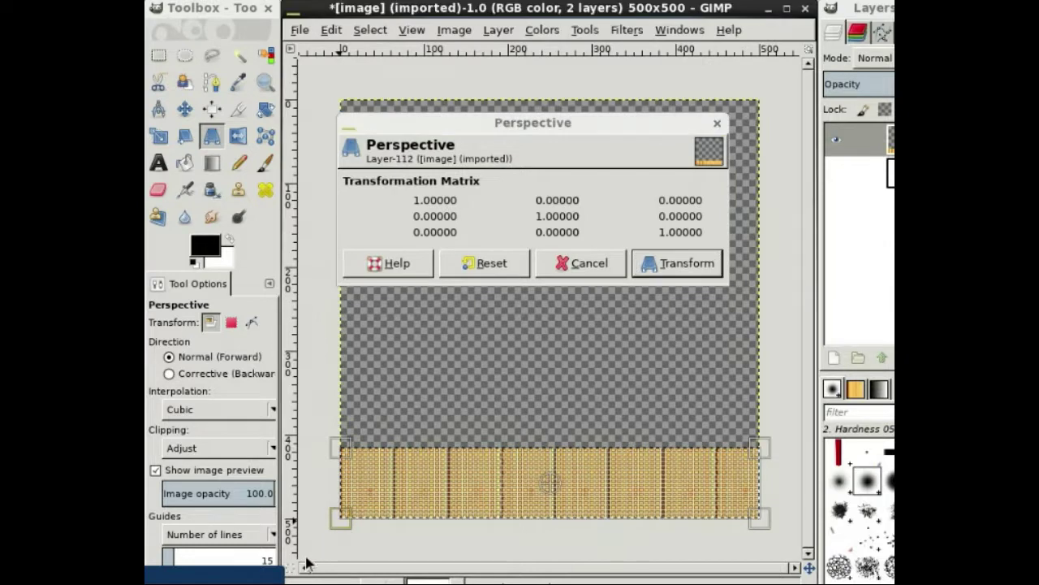
mouse_move(319, 553)
mouse_down()
mouse_move(323, 545)
mouse_move(304, 563)
mouse_up()
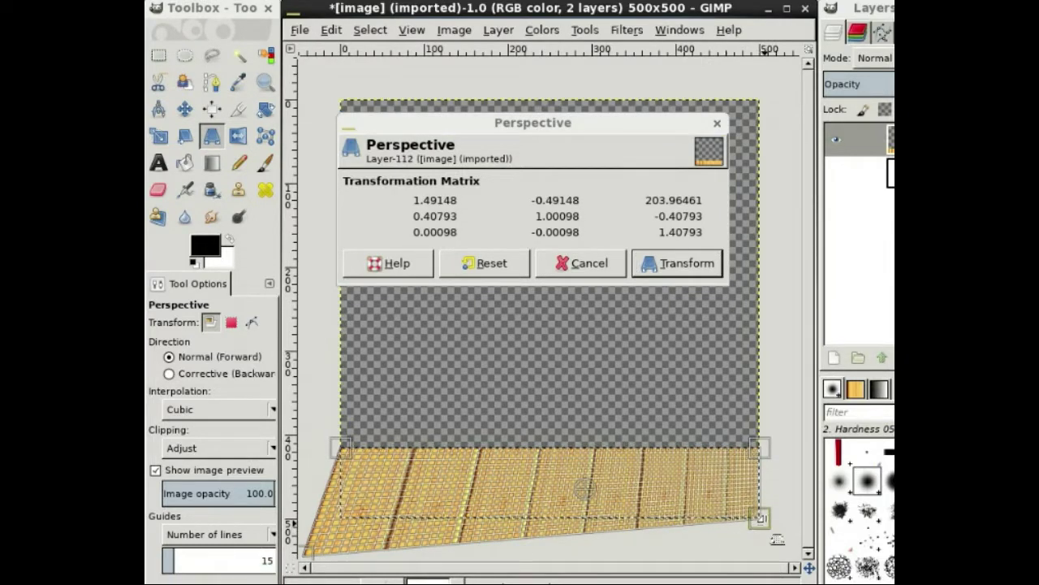
drag(777, 539, 804, 563)
click(702, 266)
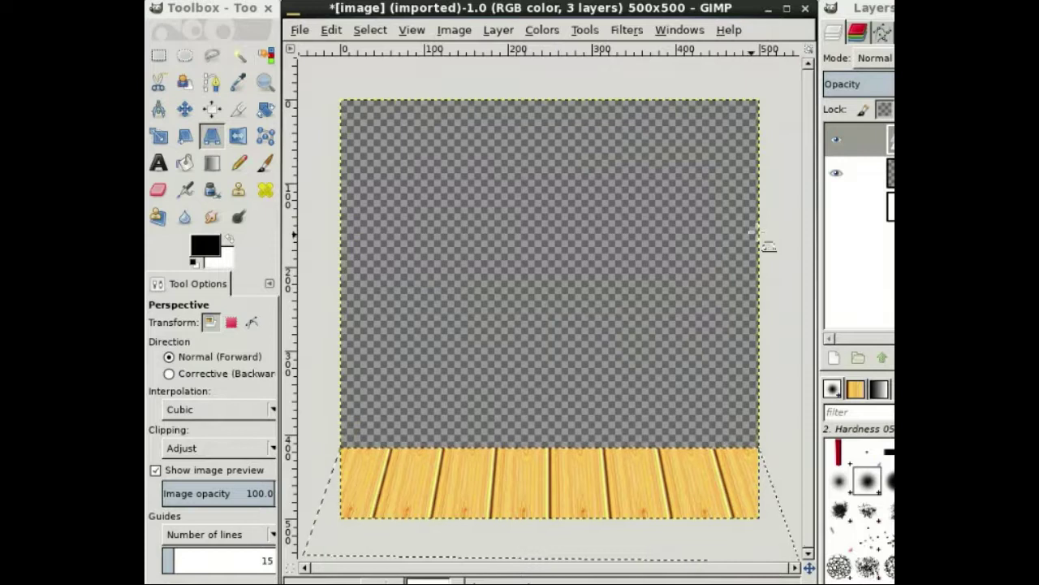
click(496, 36)
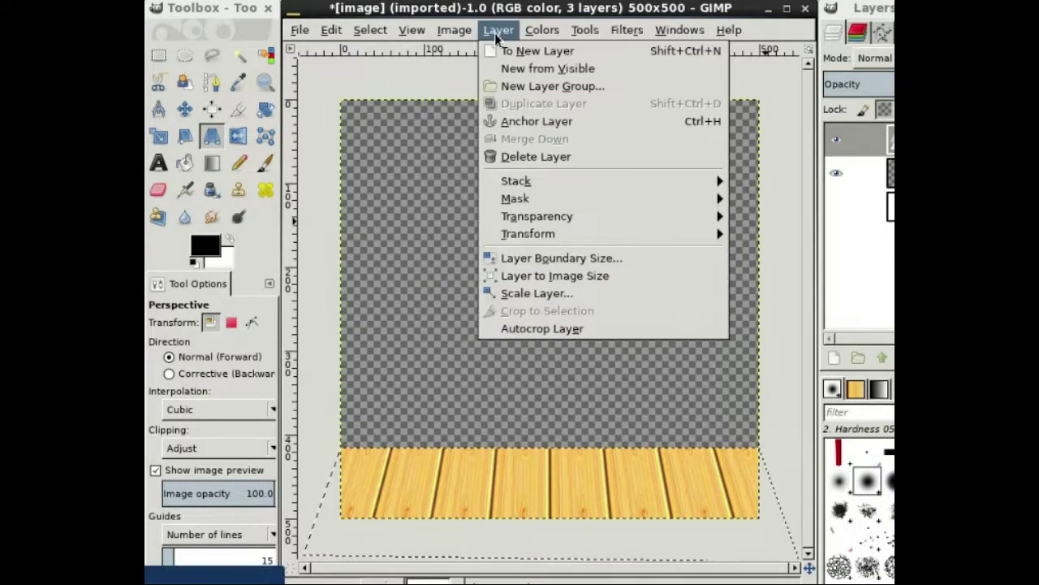
click(517, 121)
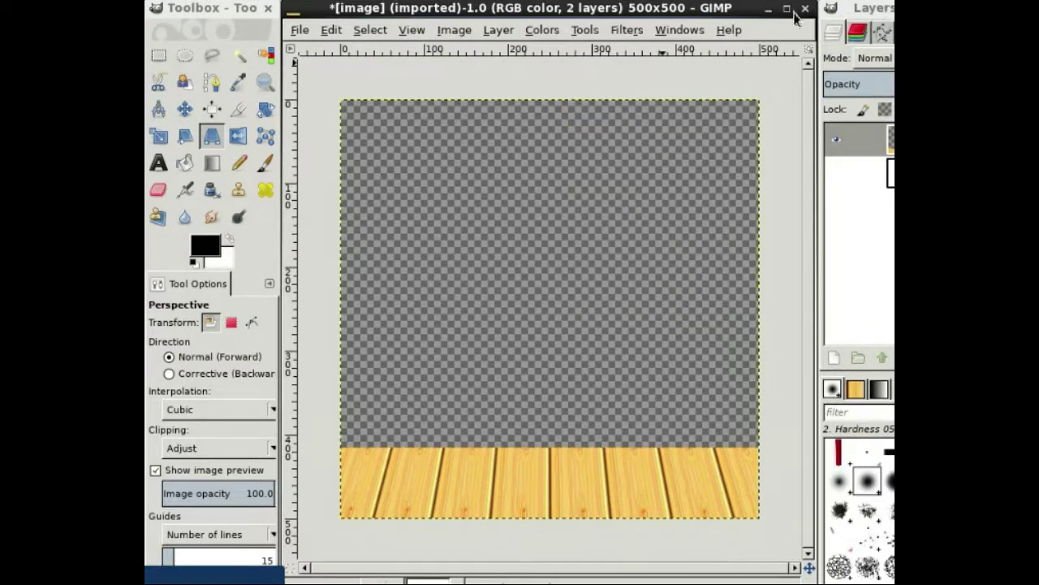
Step: Add a new transparent Layer #1 above the floor layer and choose the Paths tool
click(873, 146)
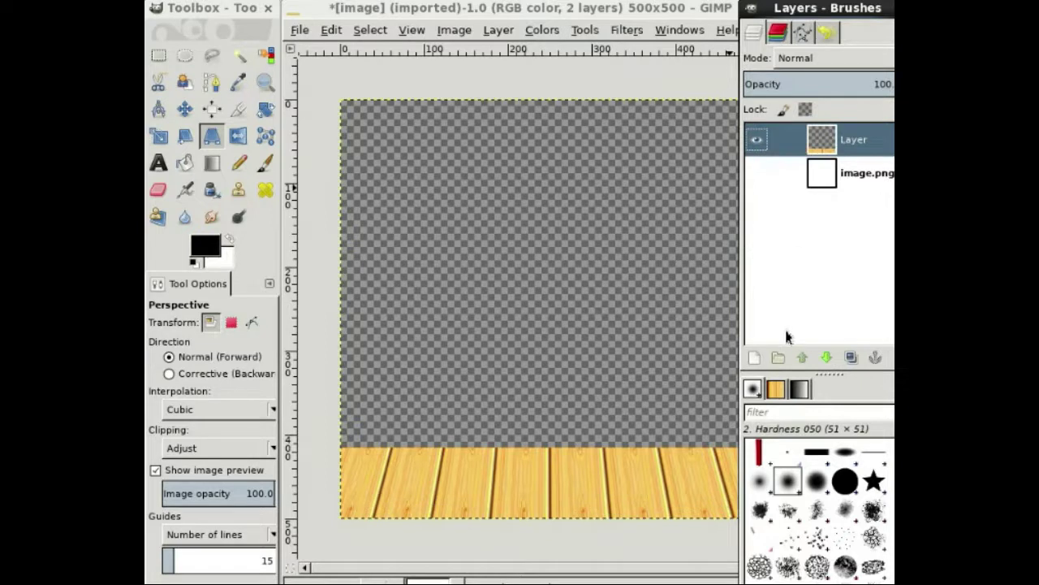
click(754, 358)
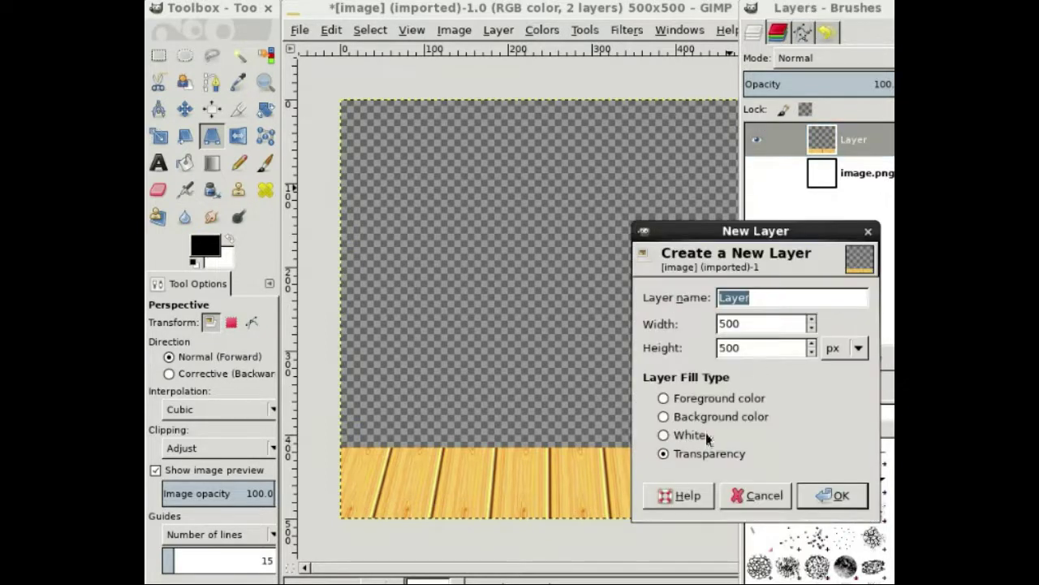
click(840, 495)
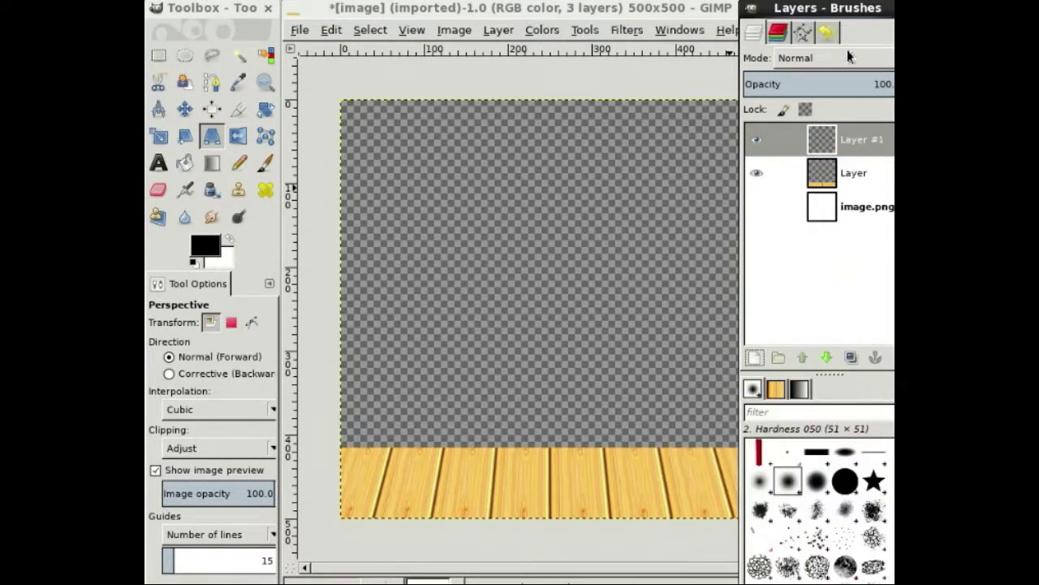
drag(834, 17, 889, 12)
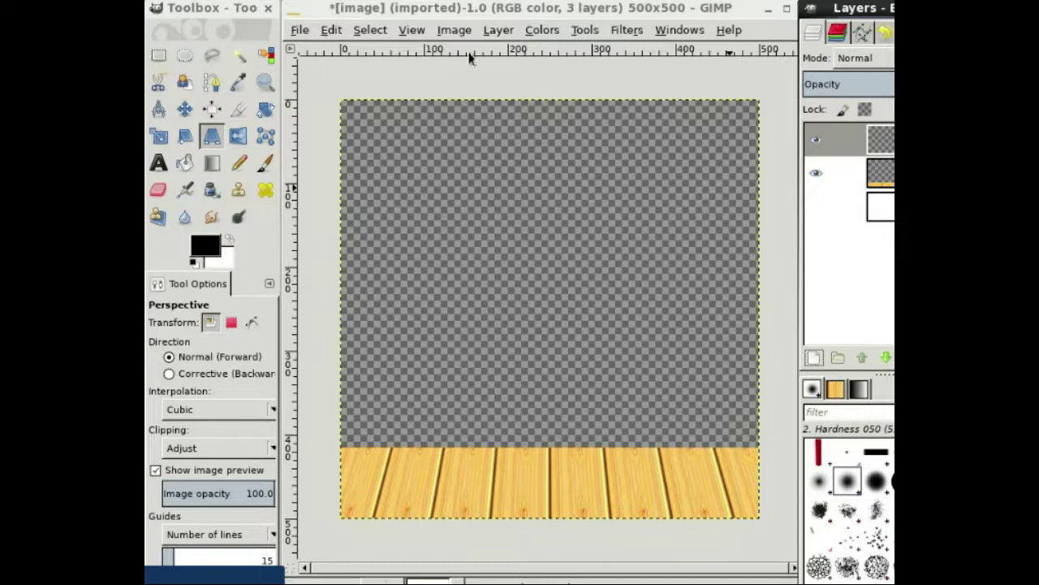
click(212, 82)
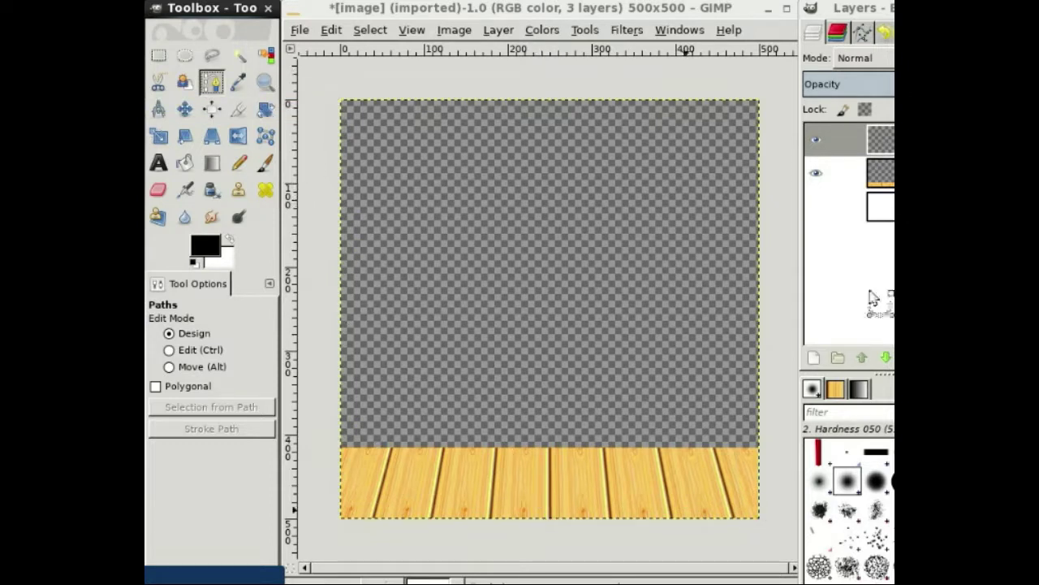
Step: On the top layer, place path anchors along the plank floor and up to the canvas top
click(877, 142)
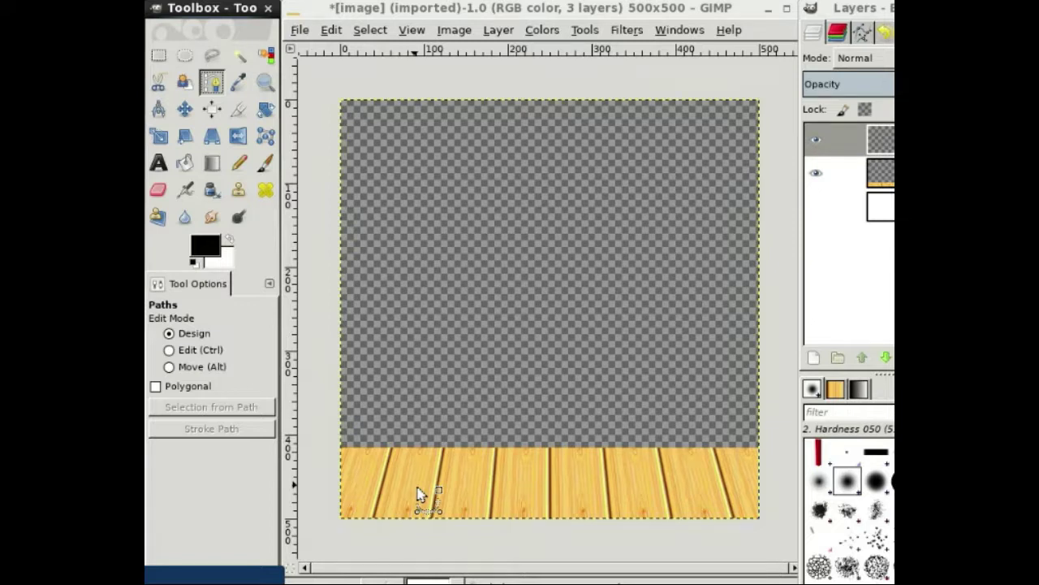
click(415, 486)
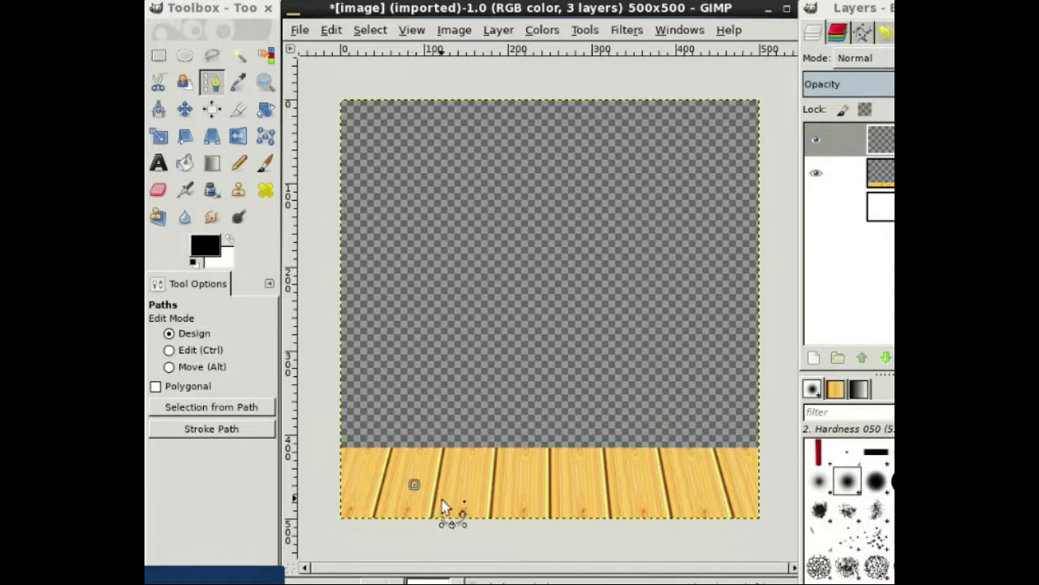
click(440, 499)
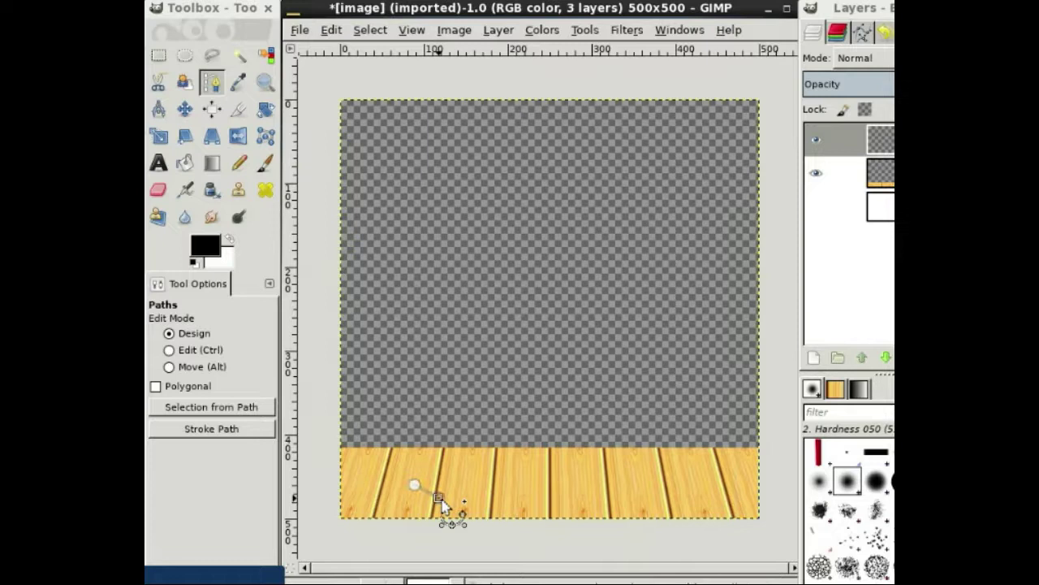
click(488, 497)
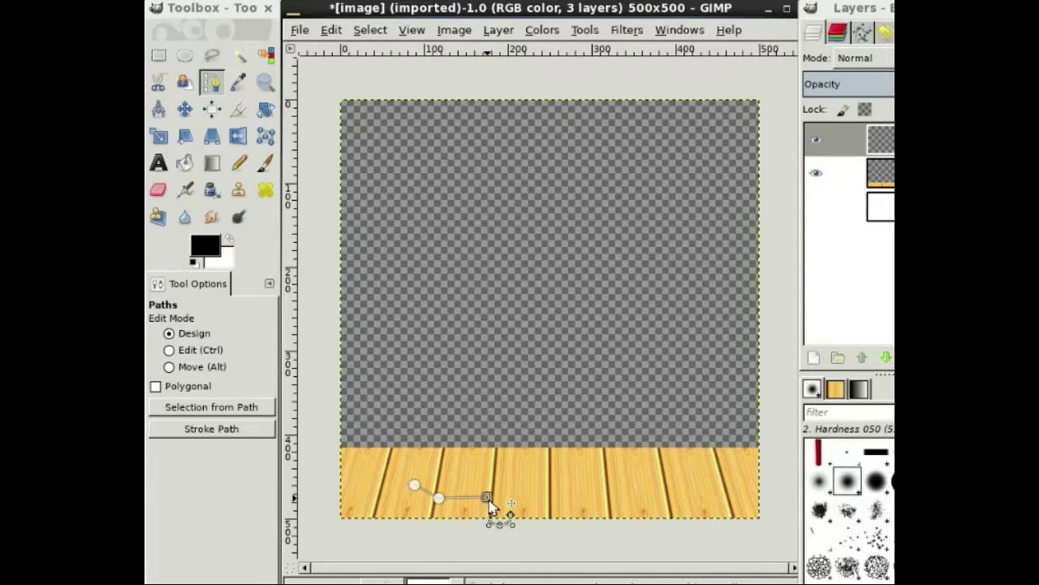
drag(489, 501, 483, 499)
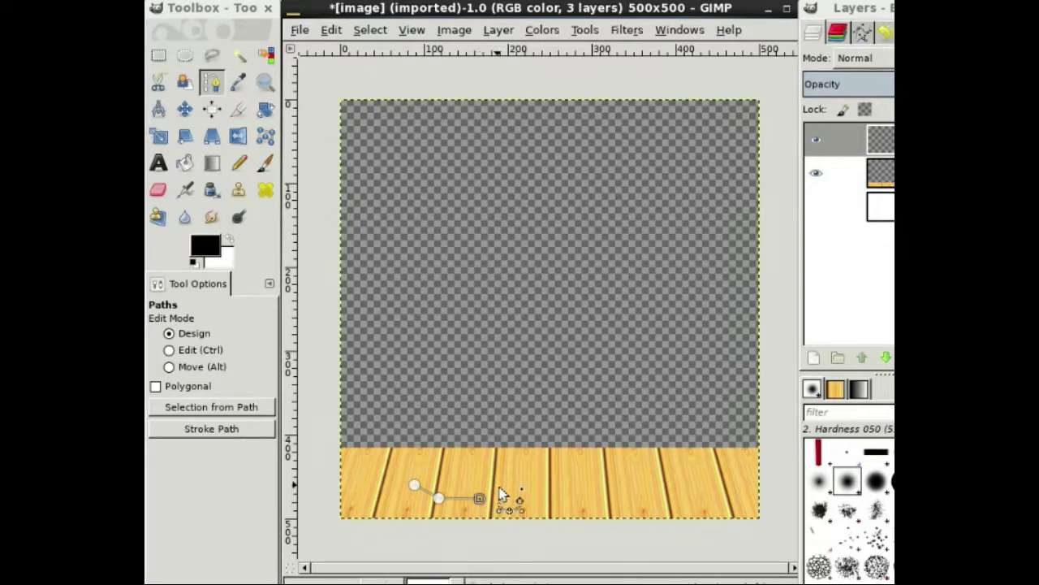
click(497, 485)
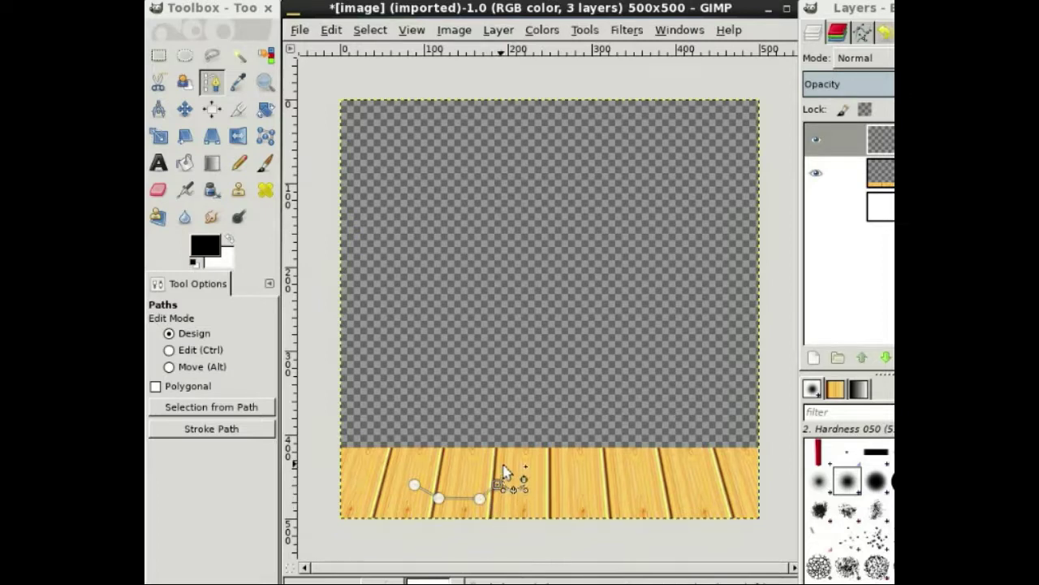
click(493, 96)
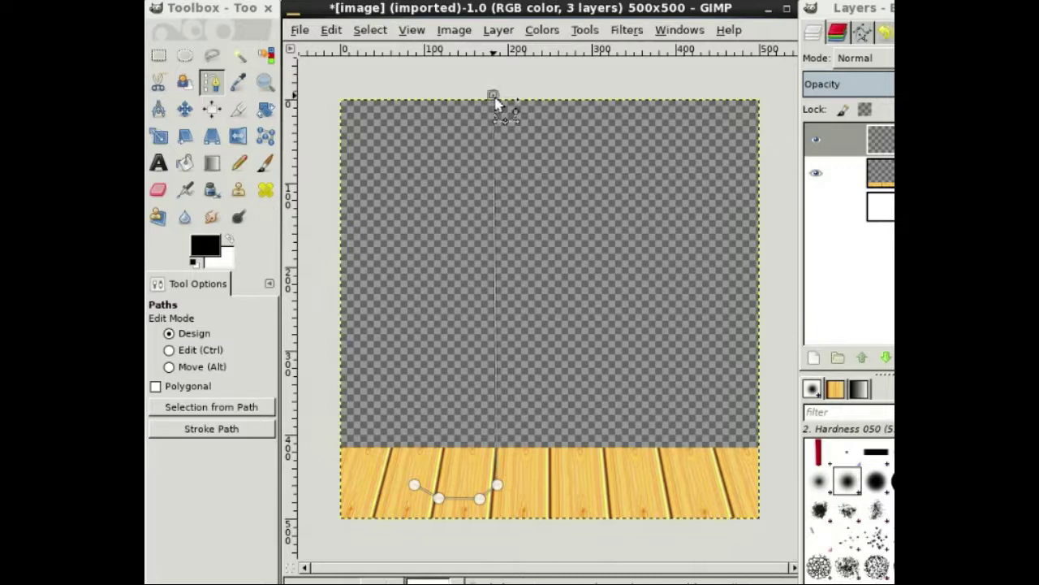
Step: Add the top-left anchor, join it back to the start point, and nudge the top-right corner right
click(412, 96)
key(ctrl)
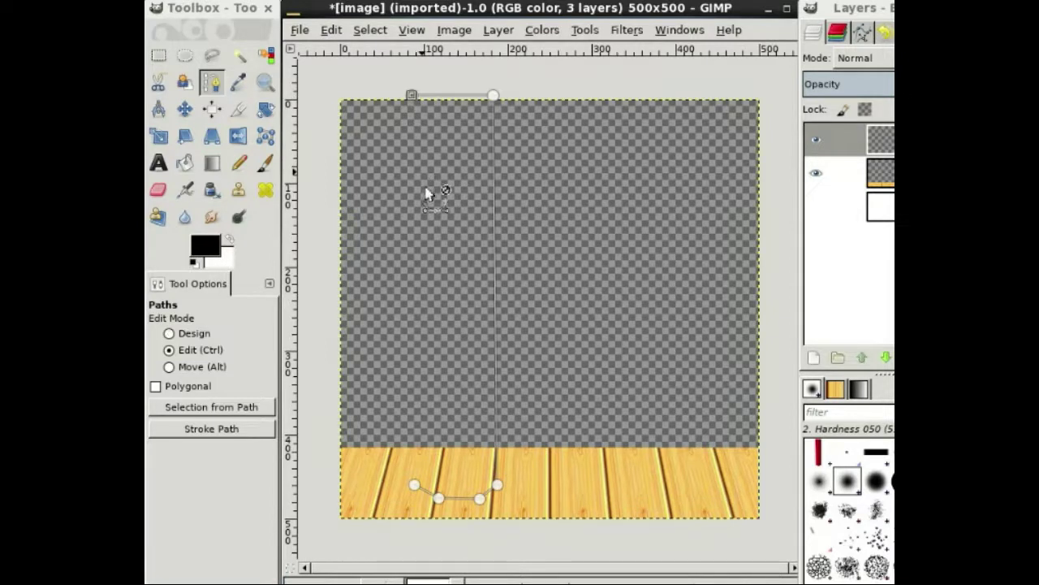
click(414, 486)
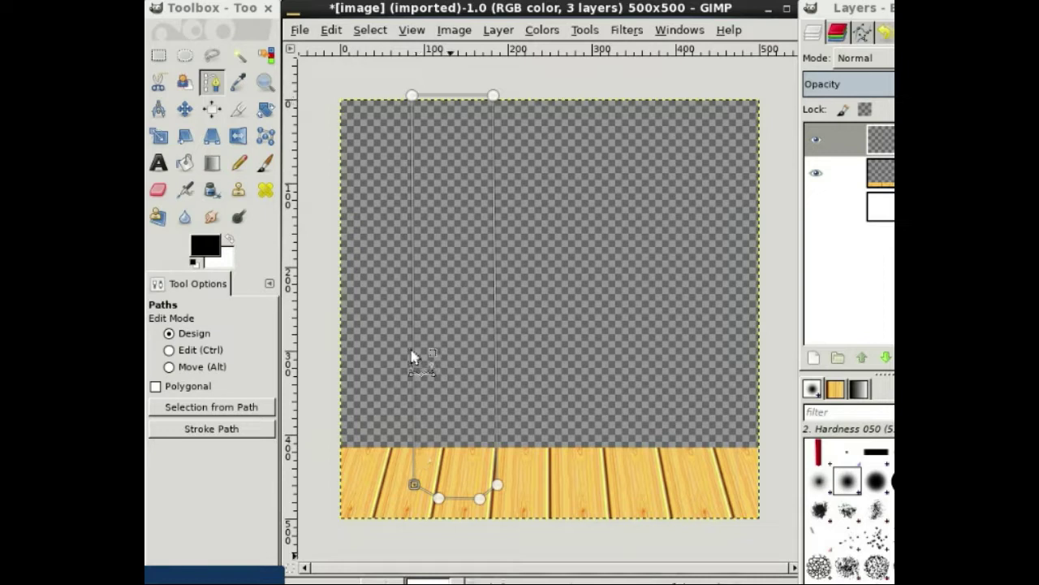
click(494, 97)
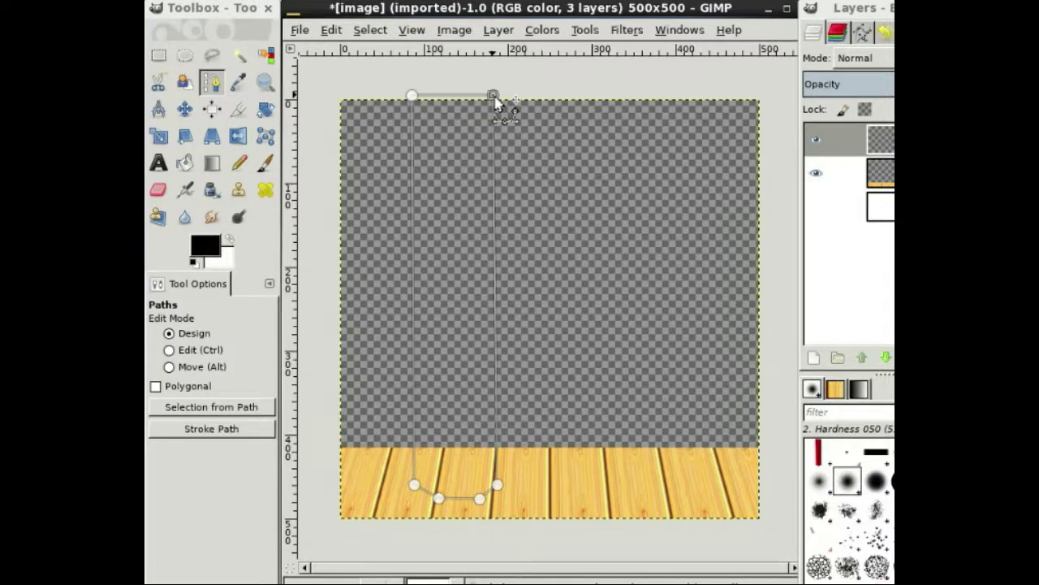
drag(495, 98, 501, 98)
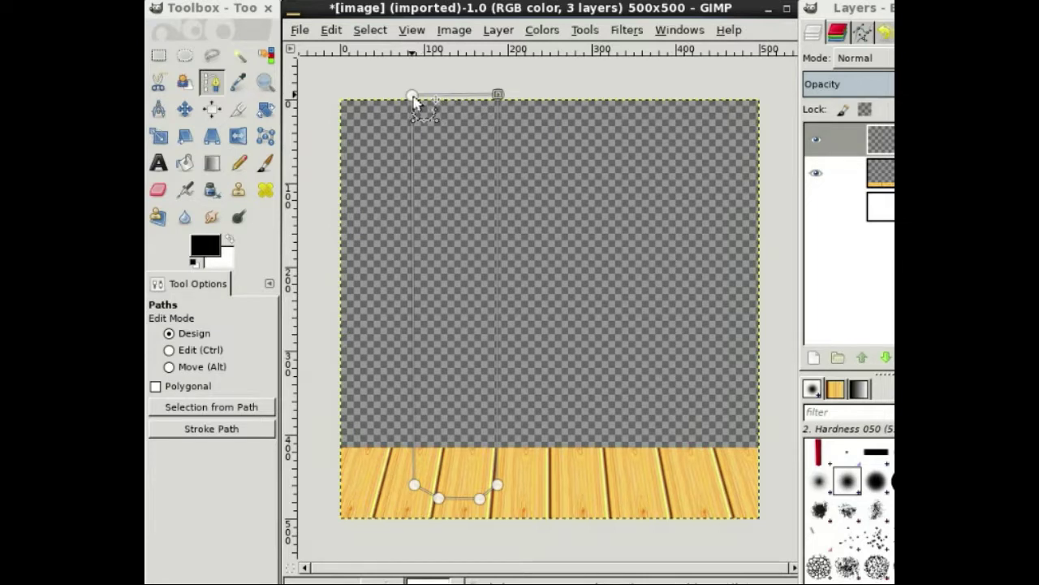
click(413, 96)
Step: Shift the top-left corner slightly up and right, then bend the bottom edge into a curved hem
drag(413, 96, 415, 99)
drag(415, 96, 417, 97)
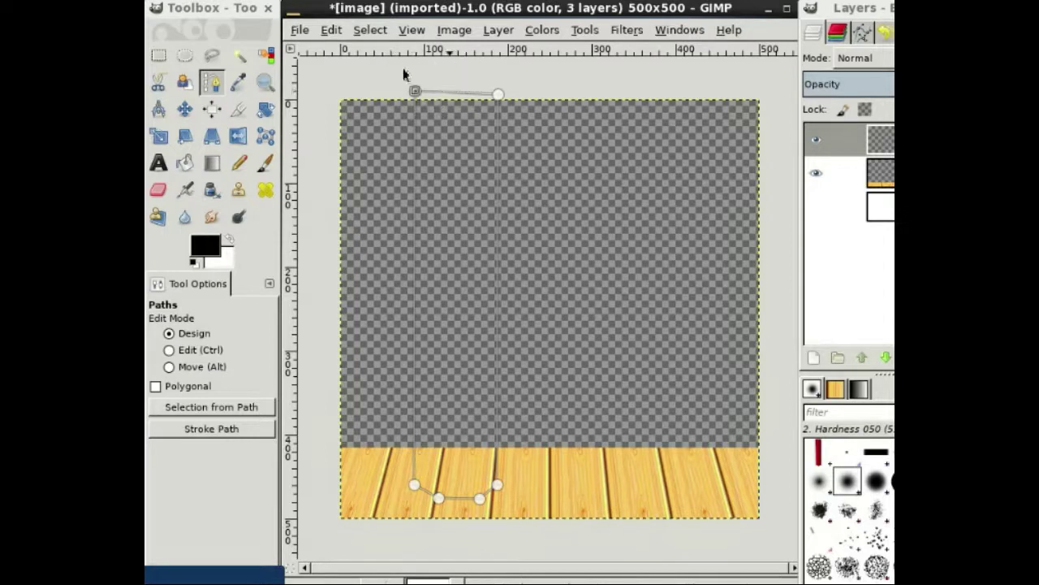
click(463, 500)
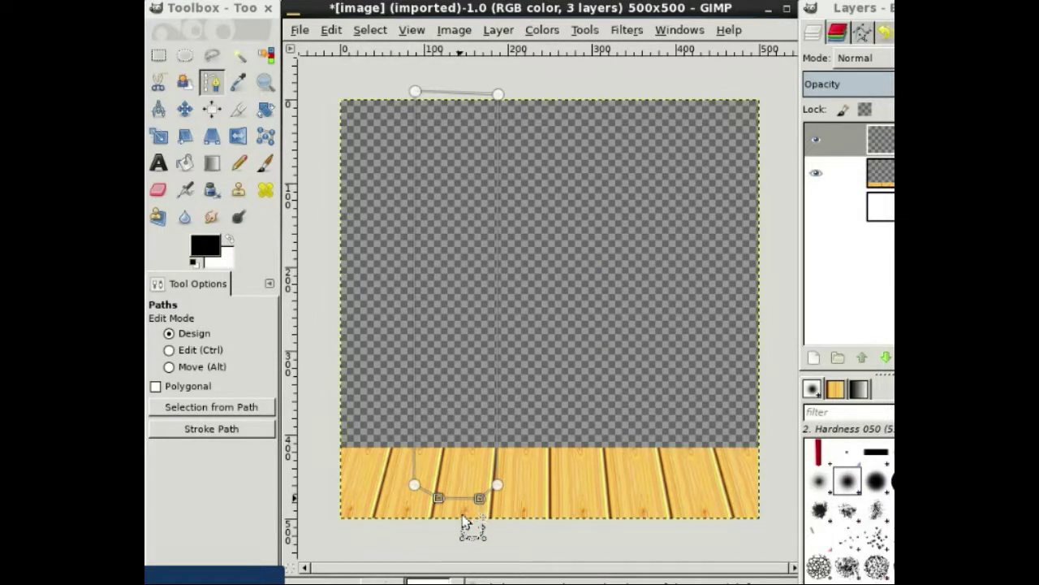
drag(463, 518, 464, 520)
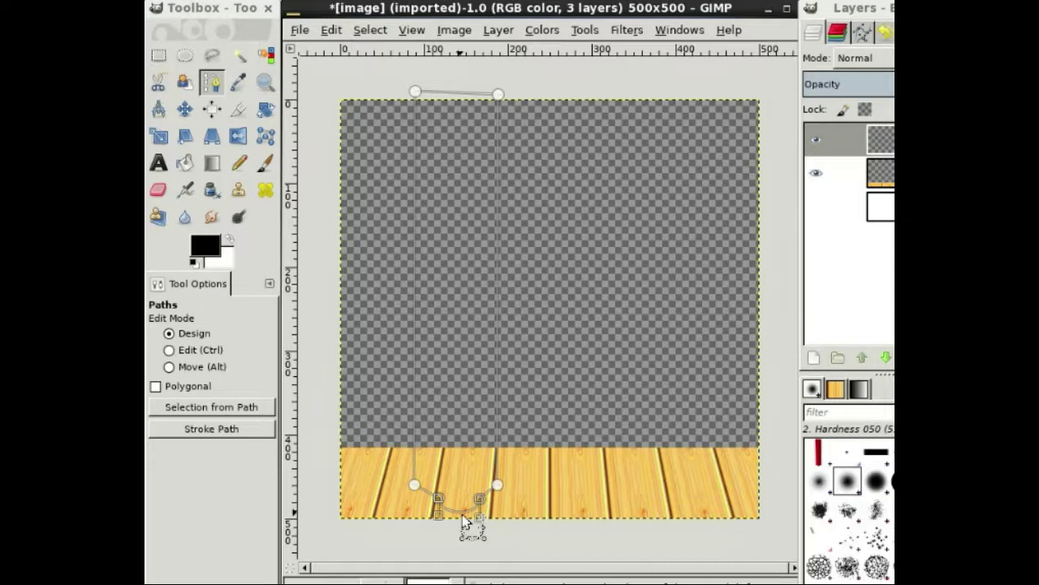
drag(465, 520, 490, 503)
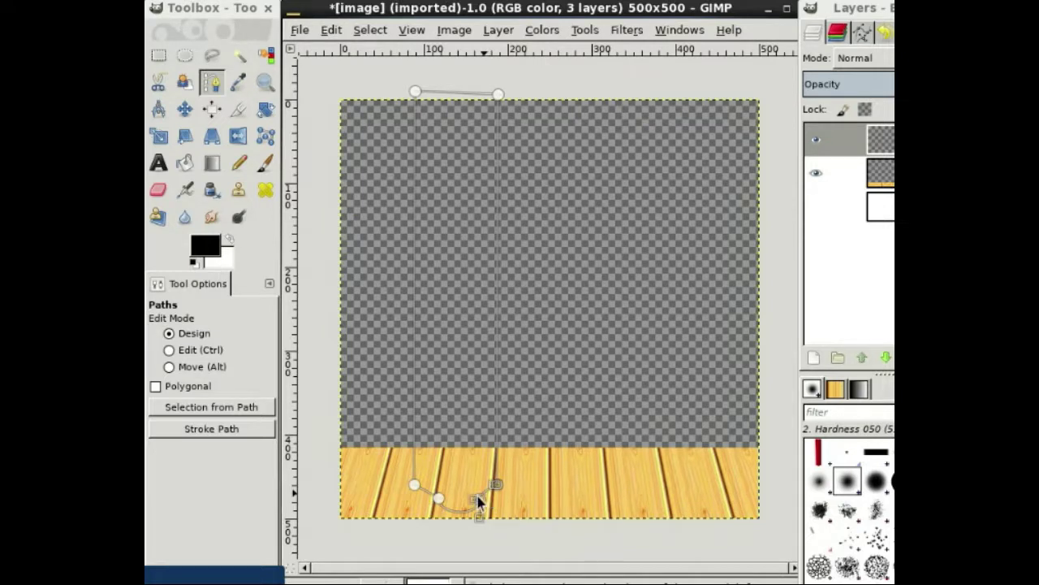
drag(479, 502, 434, 501)
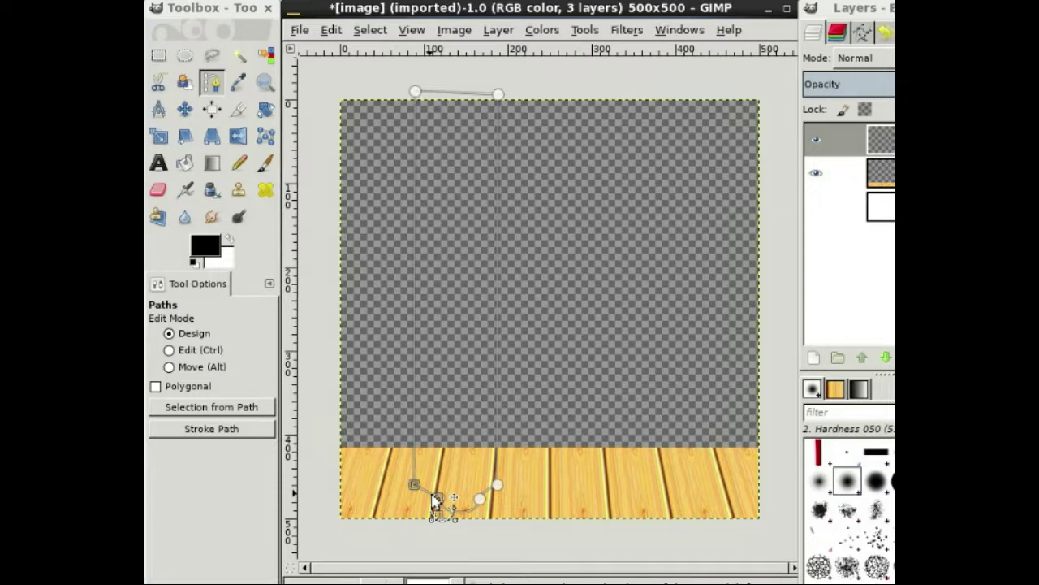
drag(433, 501, 440, 492)
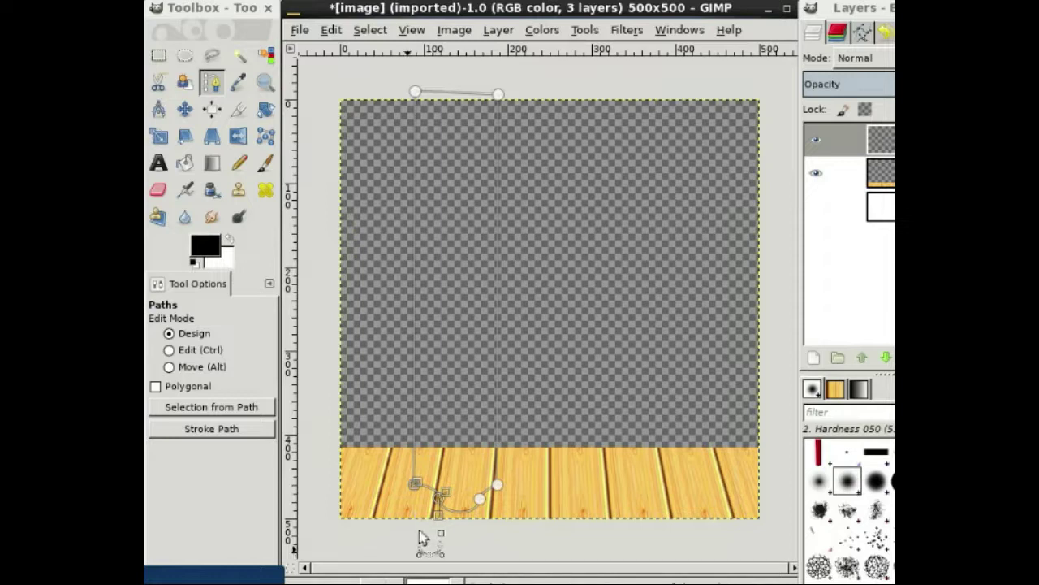
drag(421, 528, 471, 493)
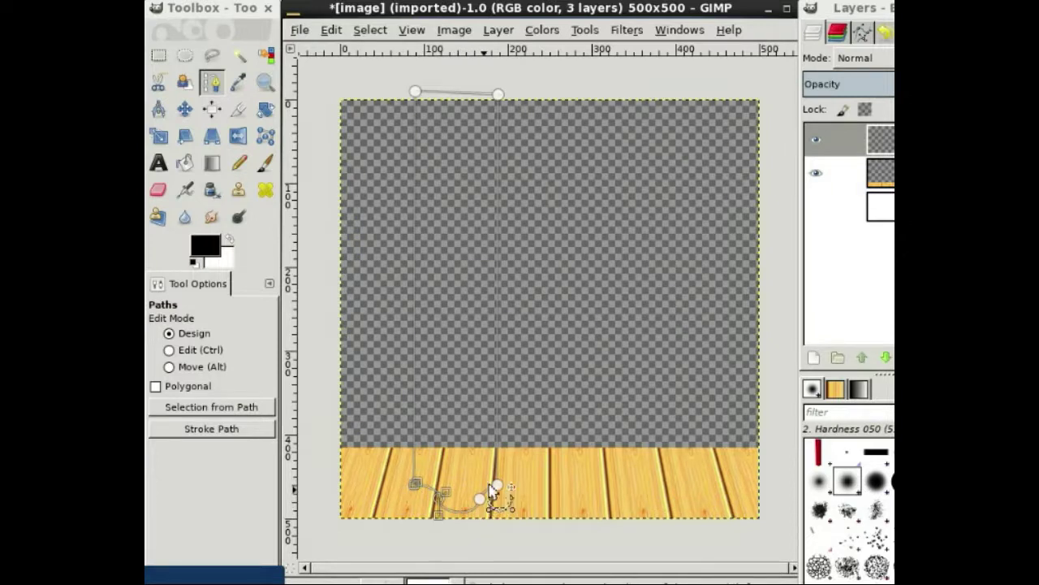
mouse_move(491, 493)
mouse_down()
mouse_move(470, 493)
mouse_move(492, 489)
mouse_move(481, 496)
mouse_up()
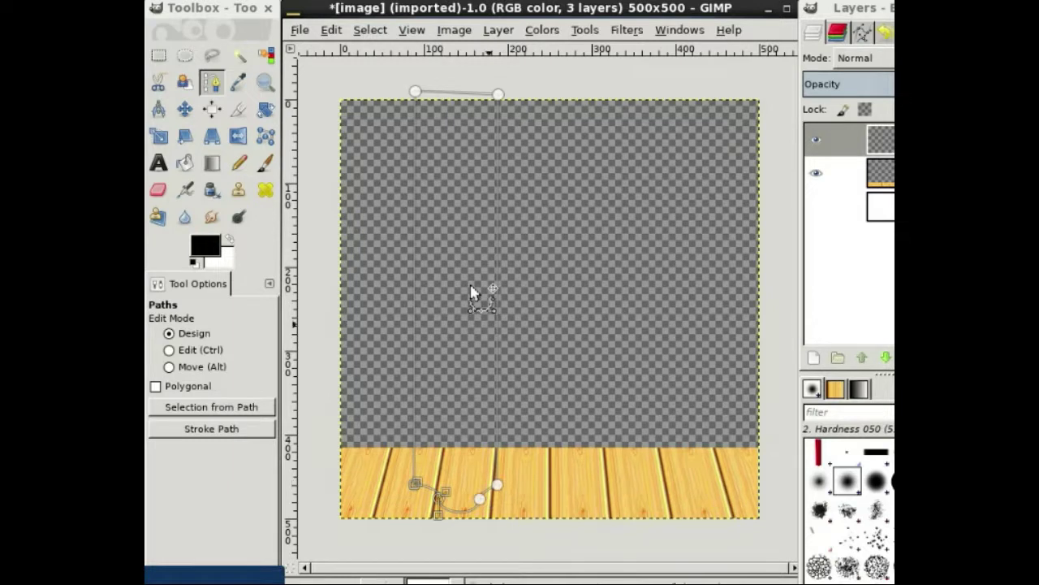
Step: Convert the curtain-panel path into a selection with Select > From Path
click(369, 32)
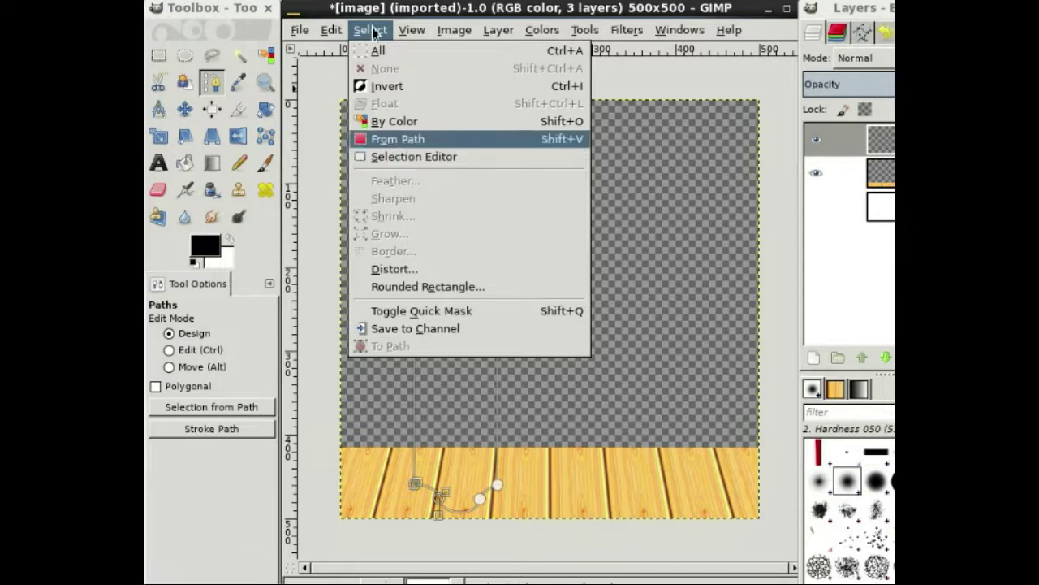
click(375, 140)
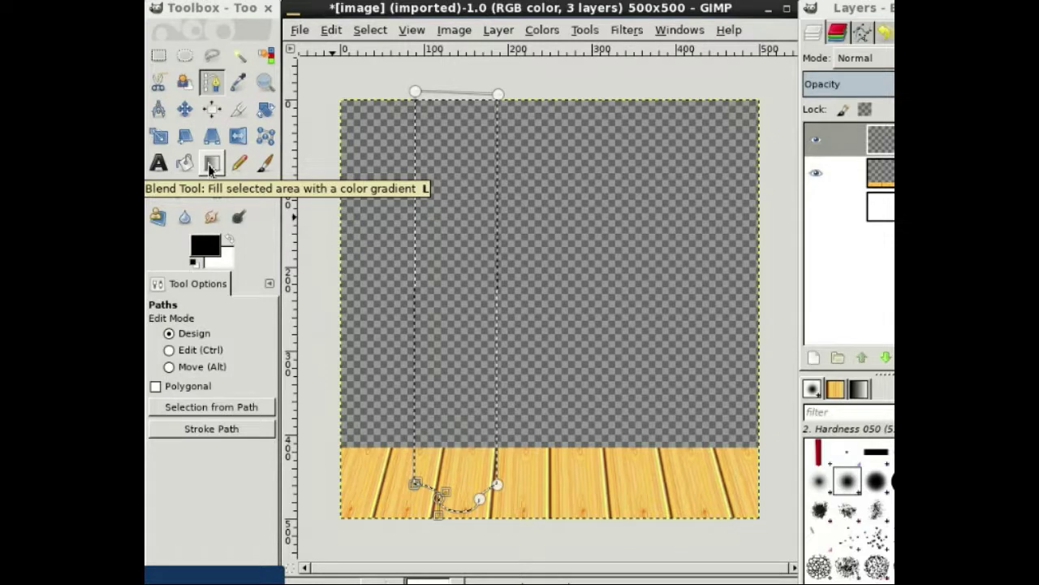
Step: Choose the Blend tool with a bright red foreground and dark red background colour
click(209, 165)
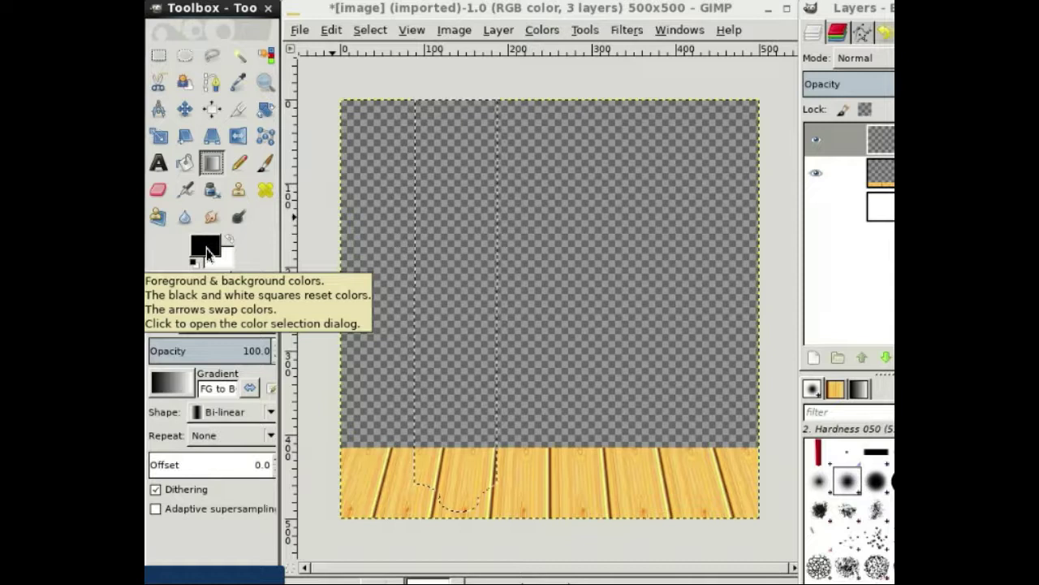
click(205, 246)
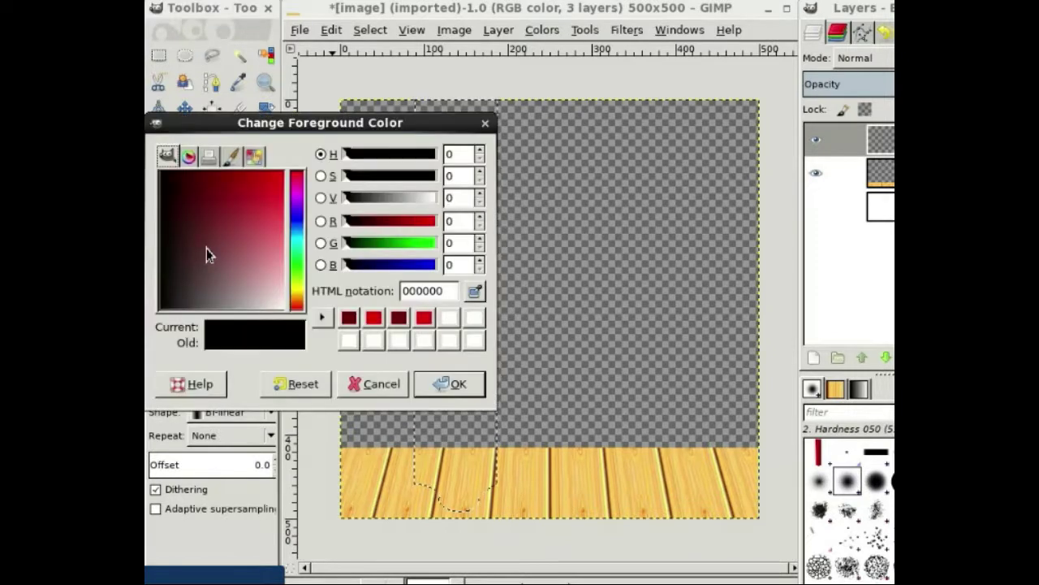
click(280, 182)
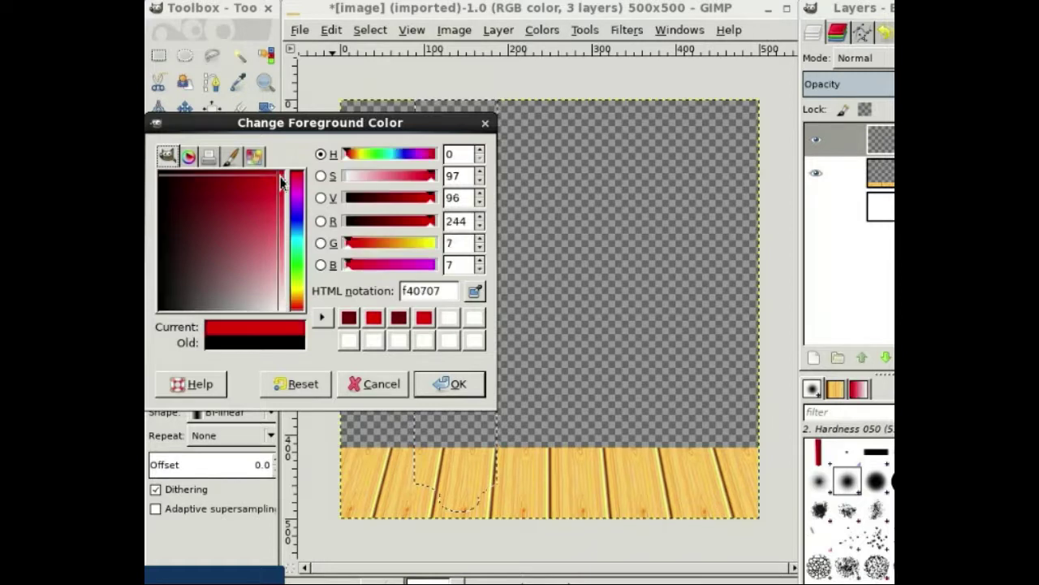
click(436, 383)
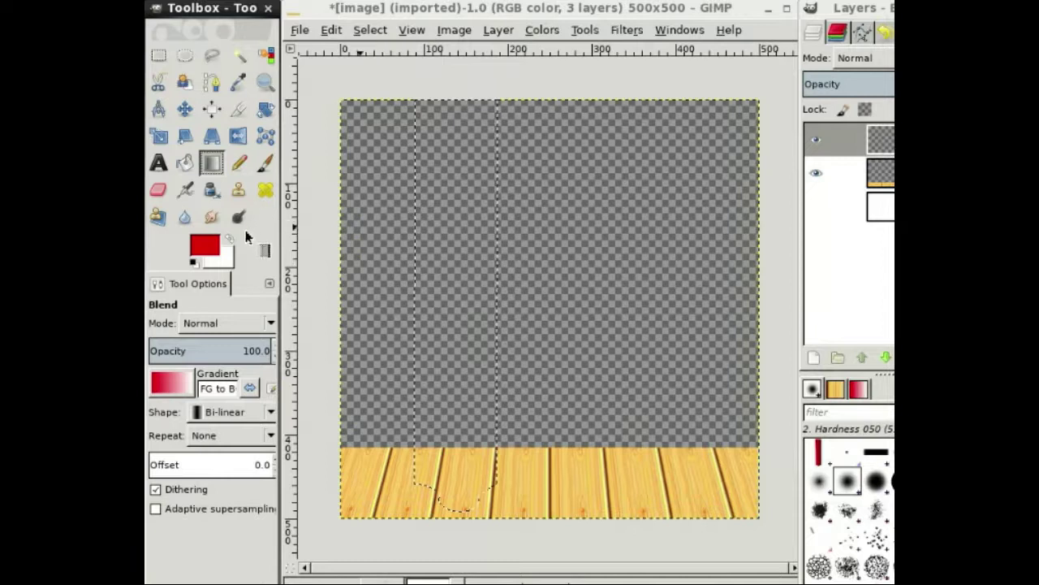
click(230, 258)
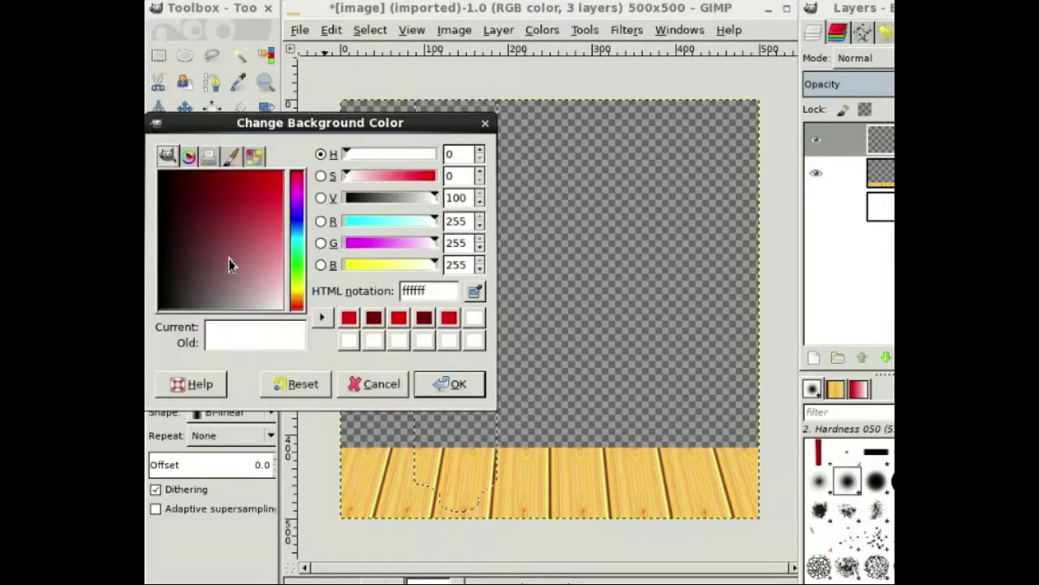
click(215, 178)
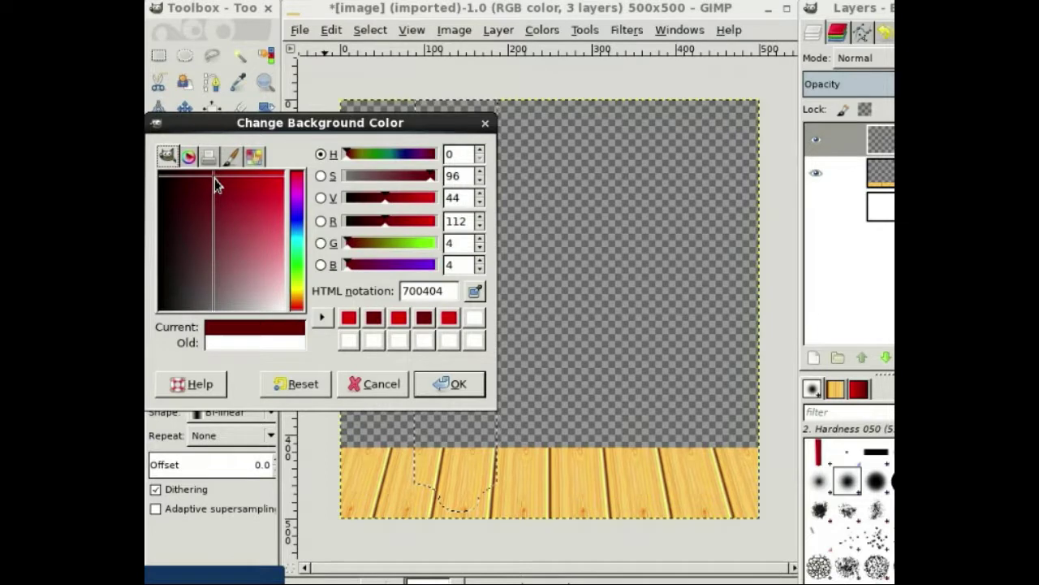
click(453, 390)
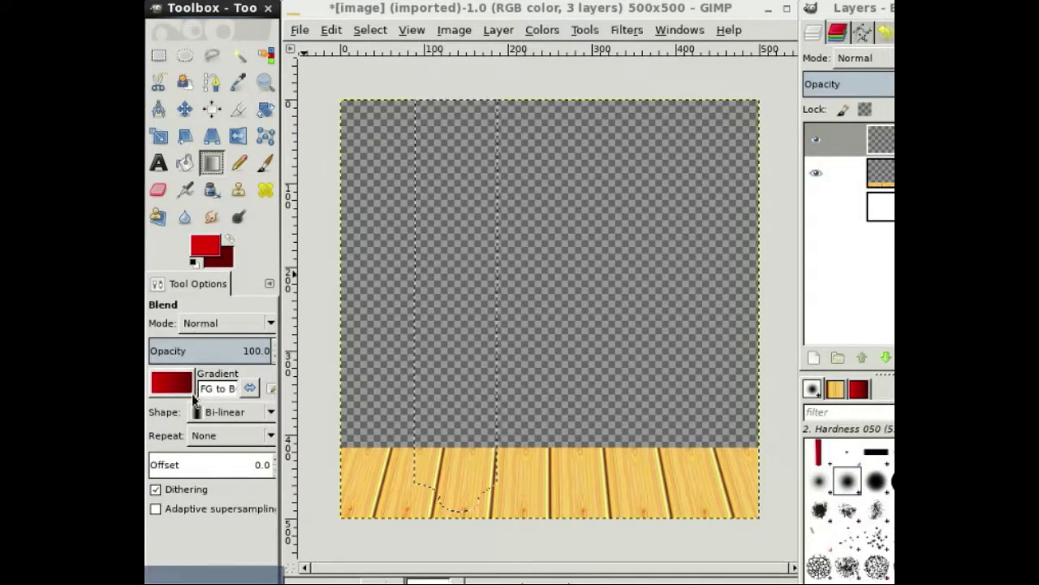
Step: Set the gradient shape to Bi-linear
click(268, 414)
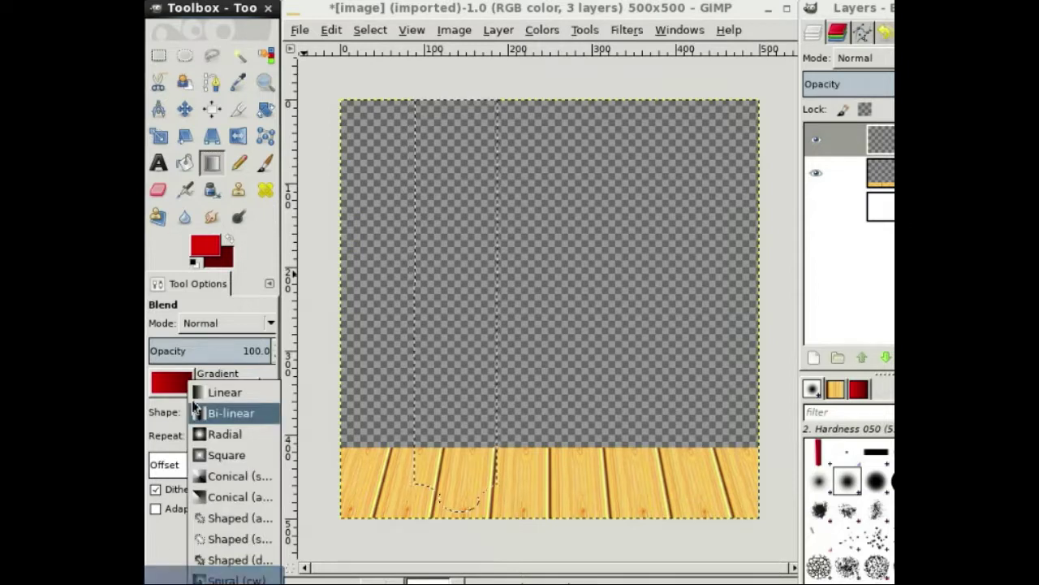
click(241, 395)
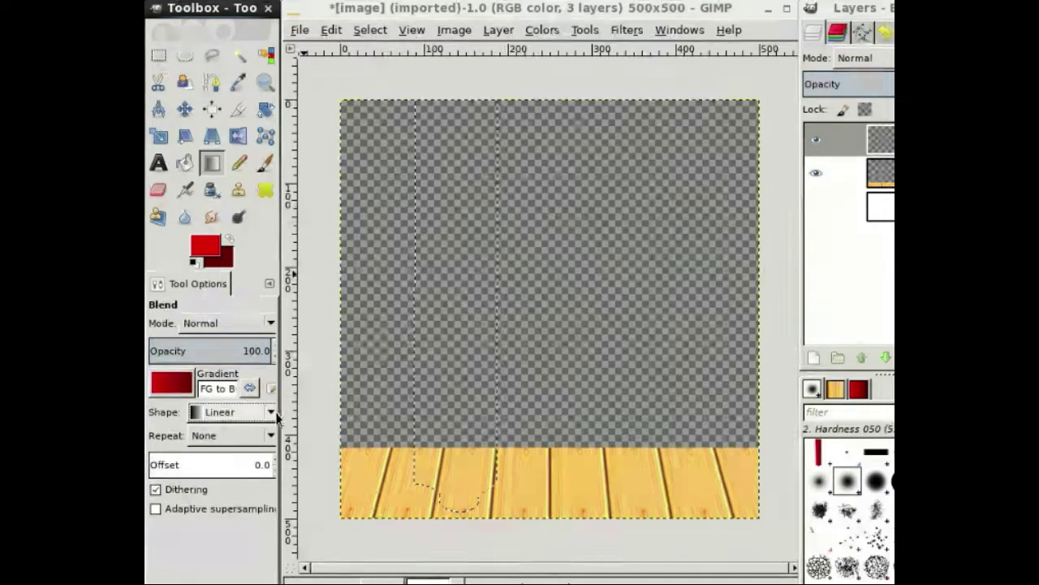
click(271, 414)
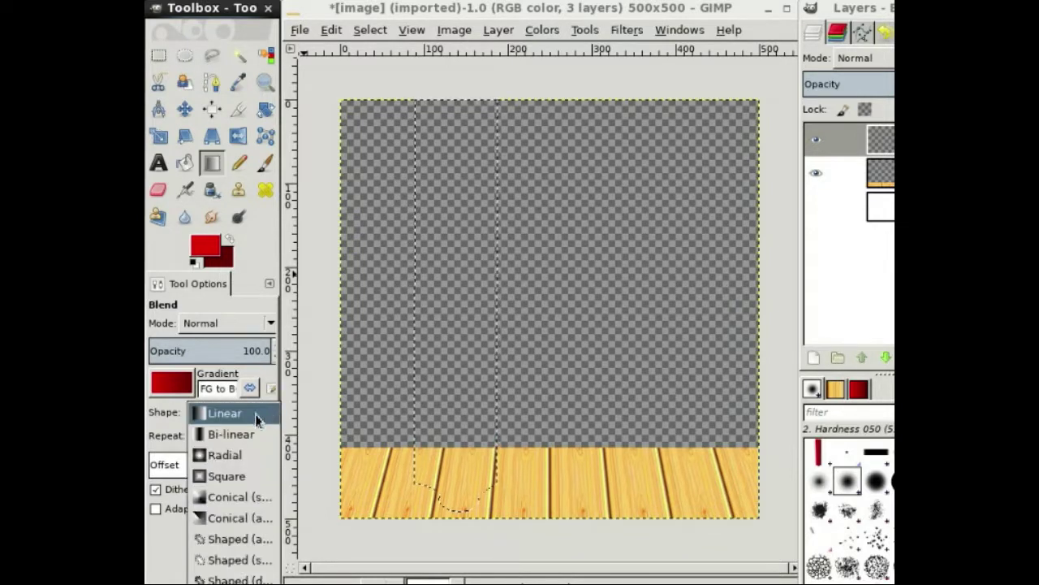
click(217, 436)
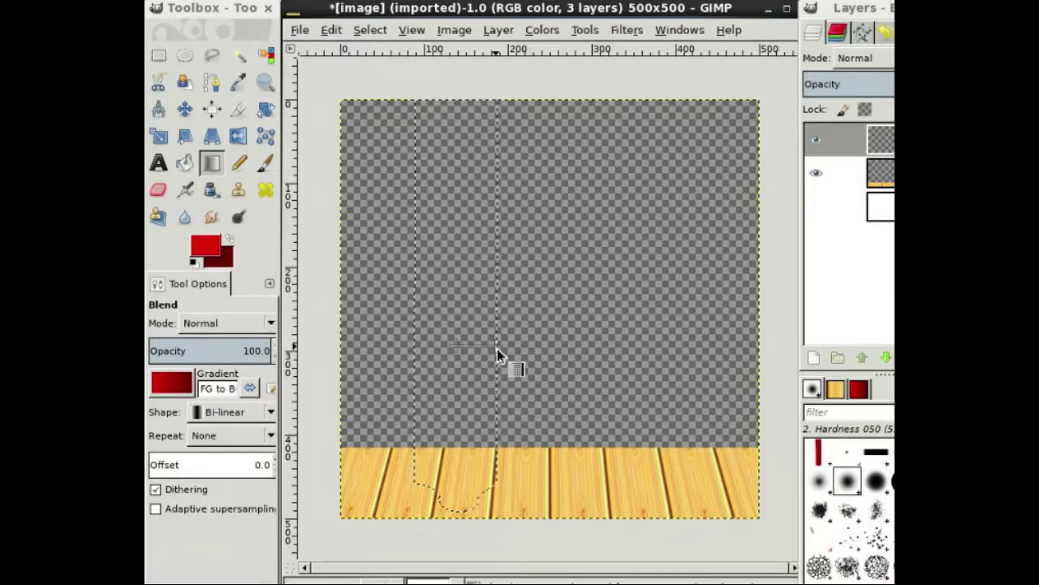
Step: Fill the curtain selection with the red bi-linear gradient, redrawing it from the column's centre
drag(497, 349, 497, 349)
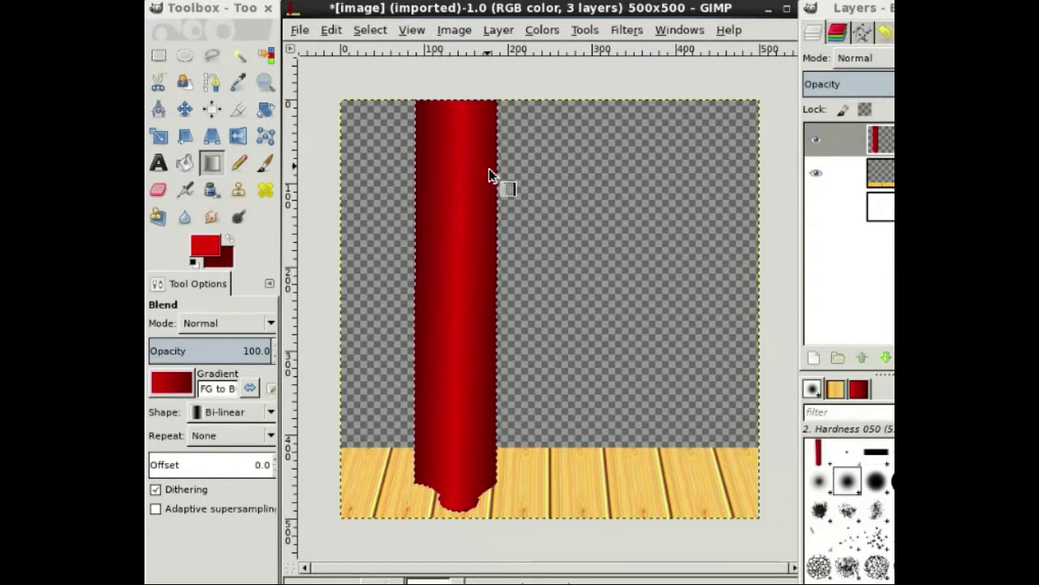
key(Delete)
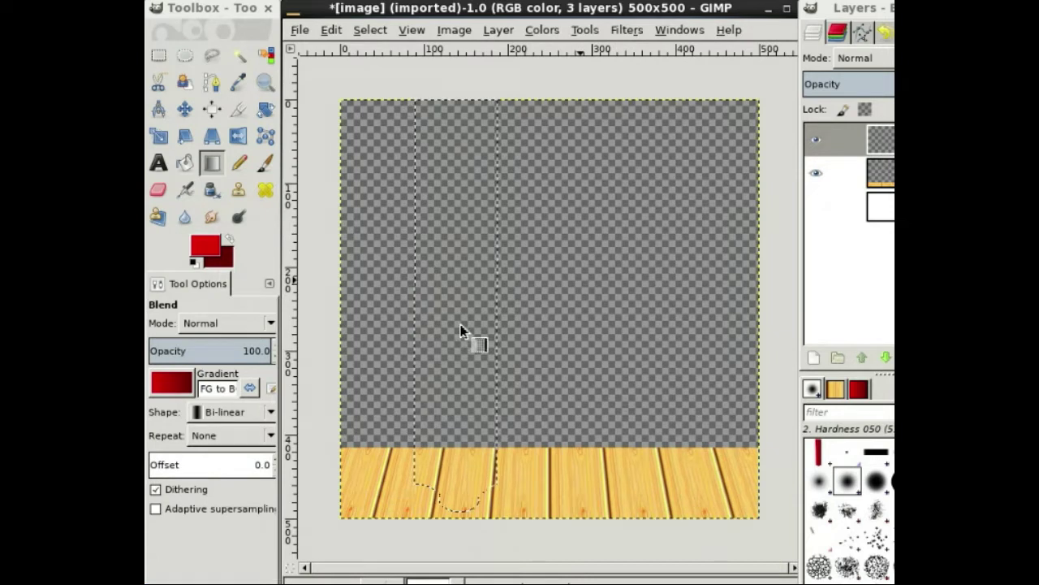
drag(460, 323, 499, 322)
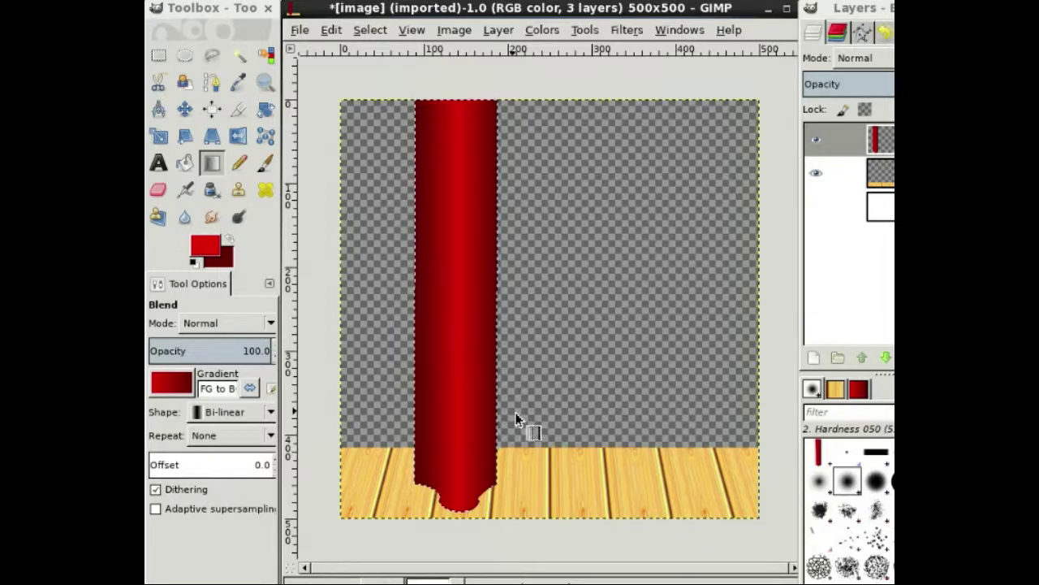
Step: Copy the red curtain panel and paste a duplicate above the original curtain layer
click(329, 31)
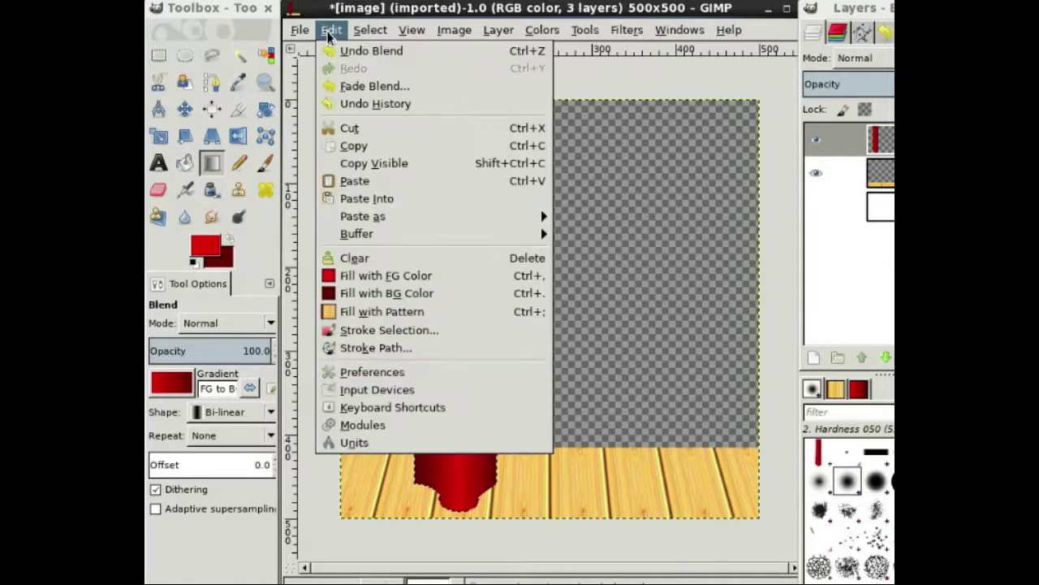
click(376, 148)
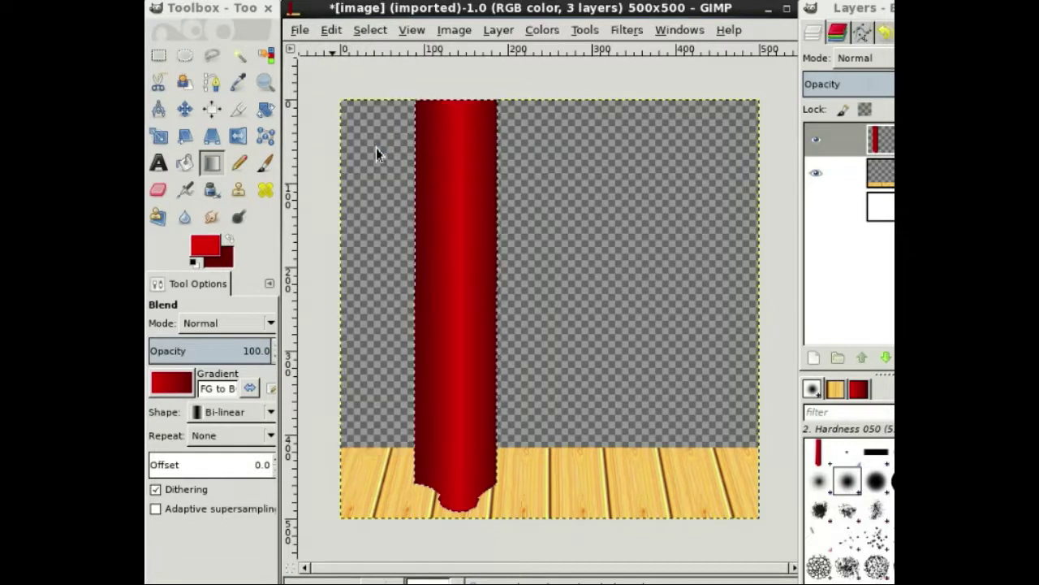
click(329, 33)
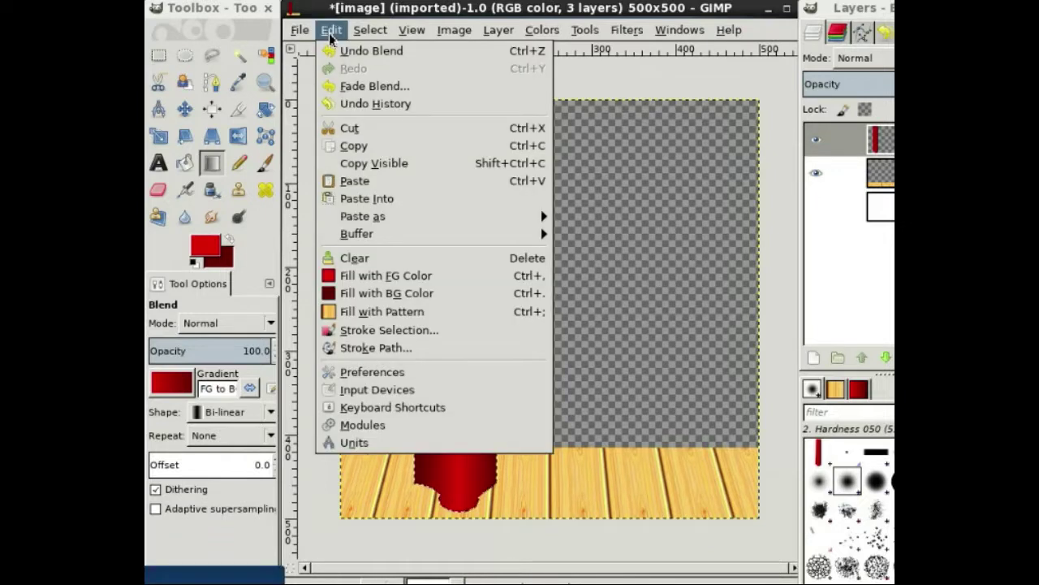
click(457, 181)
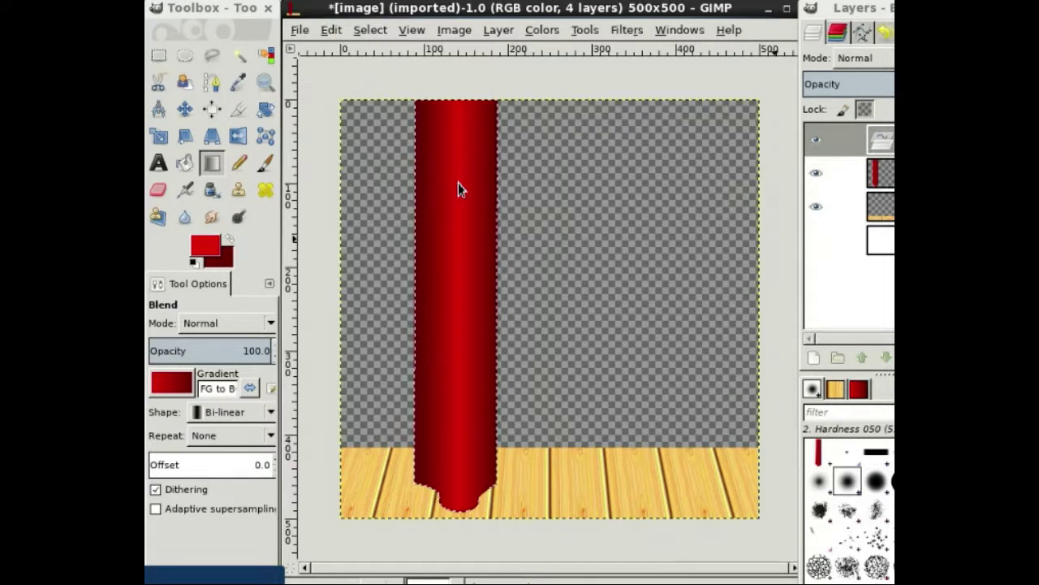
drag(762, 200, 854, 179)
drag(847, 142, 883, 152)
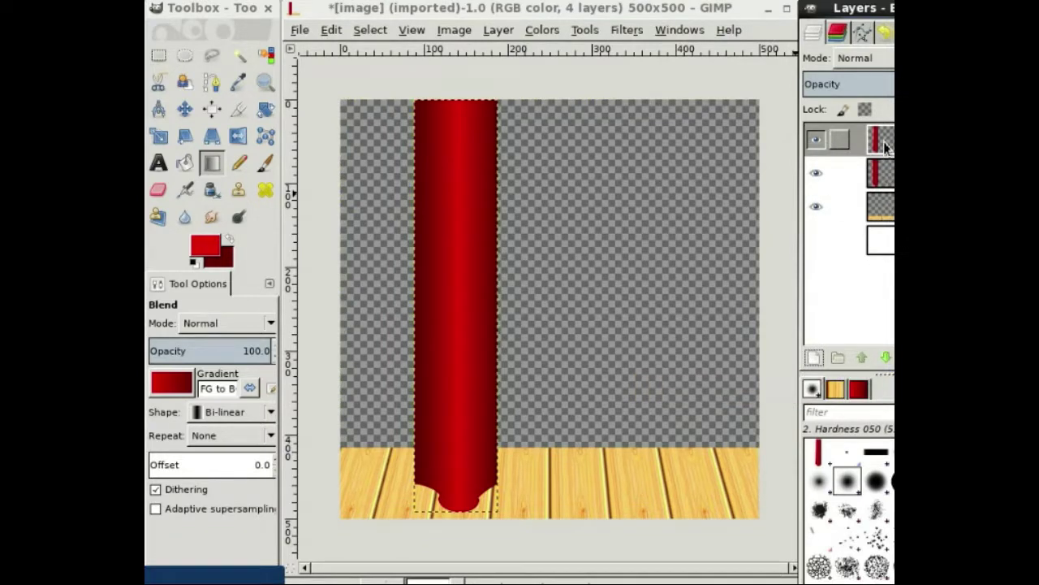
Step: Move the pasted panel right of the original, nudging until edges touch and tops align
click(185, 114)
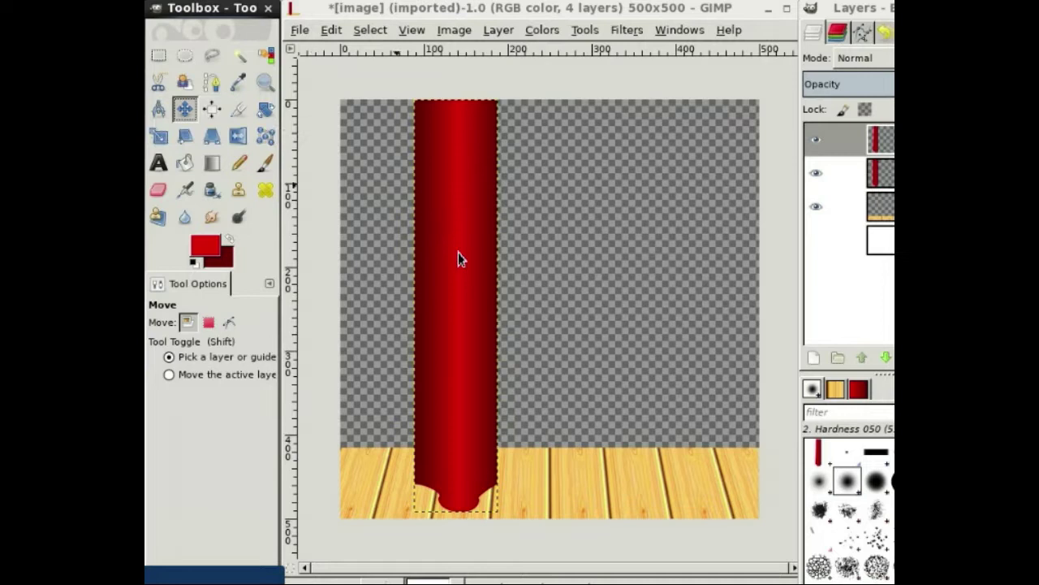
drag(457, 252, 542, 255)
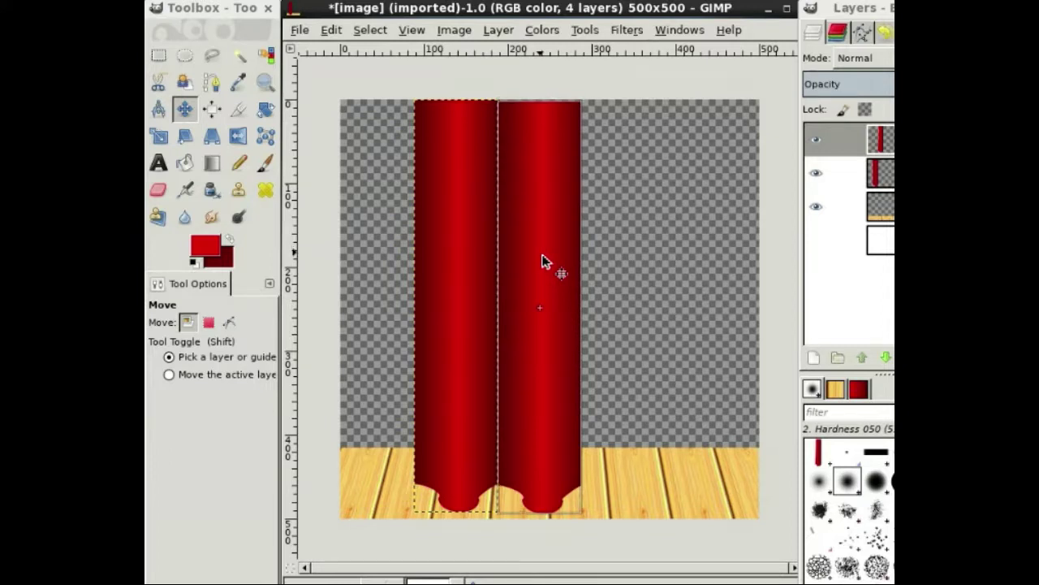
key(Left)
key(Left)
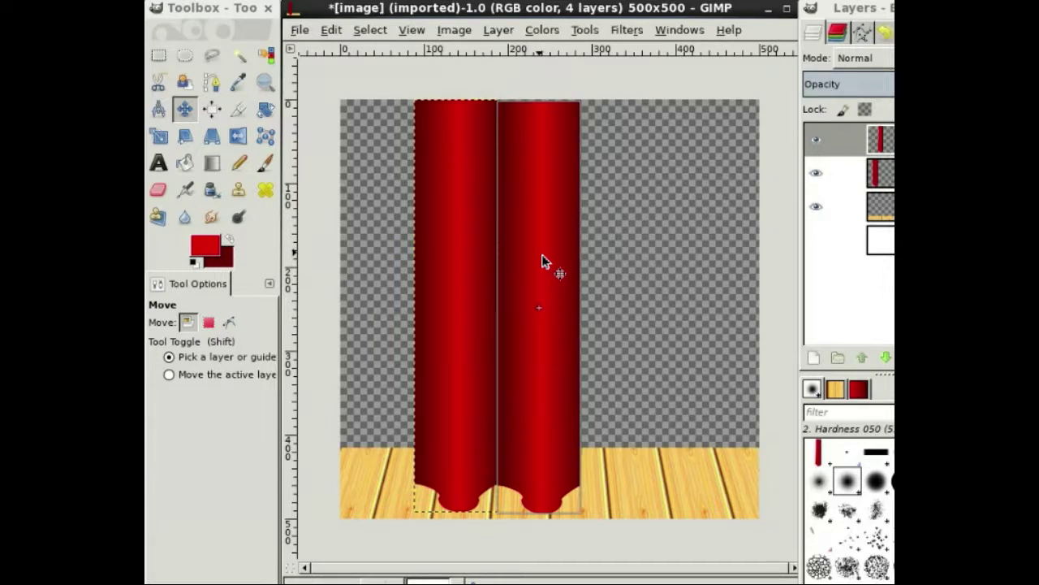
key(Up)
key(Up)
key(Up)
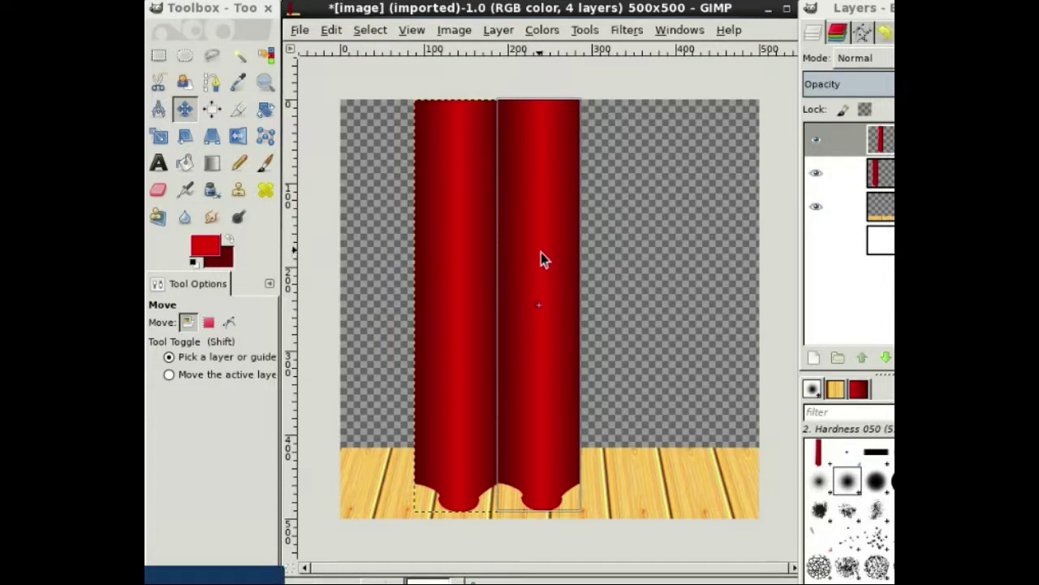
drag(541, 253, 541, 256)
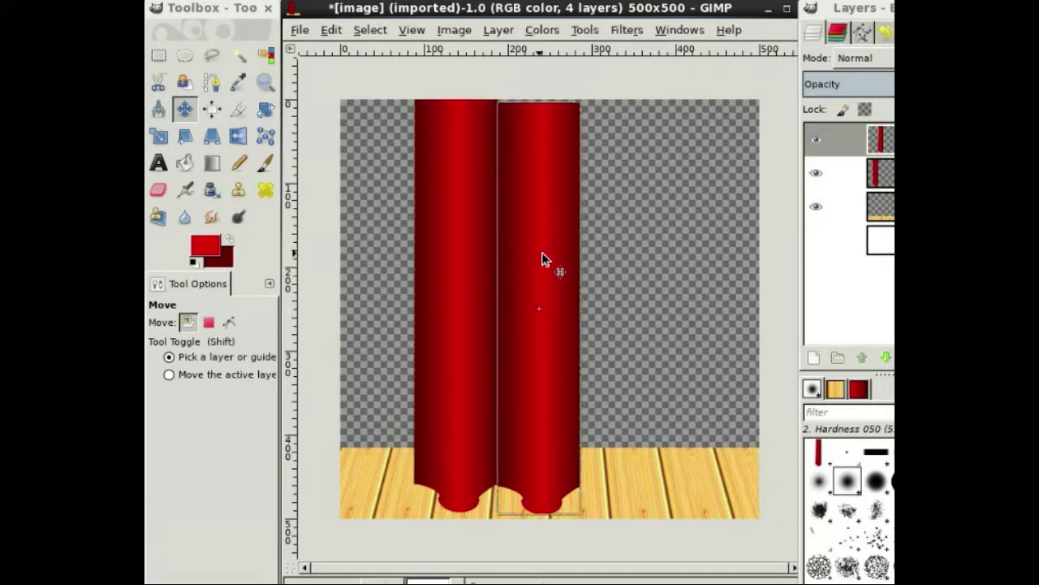
key(Down)
key(Down)
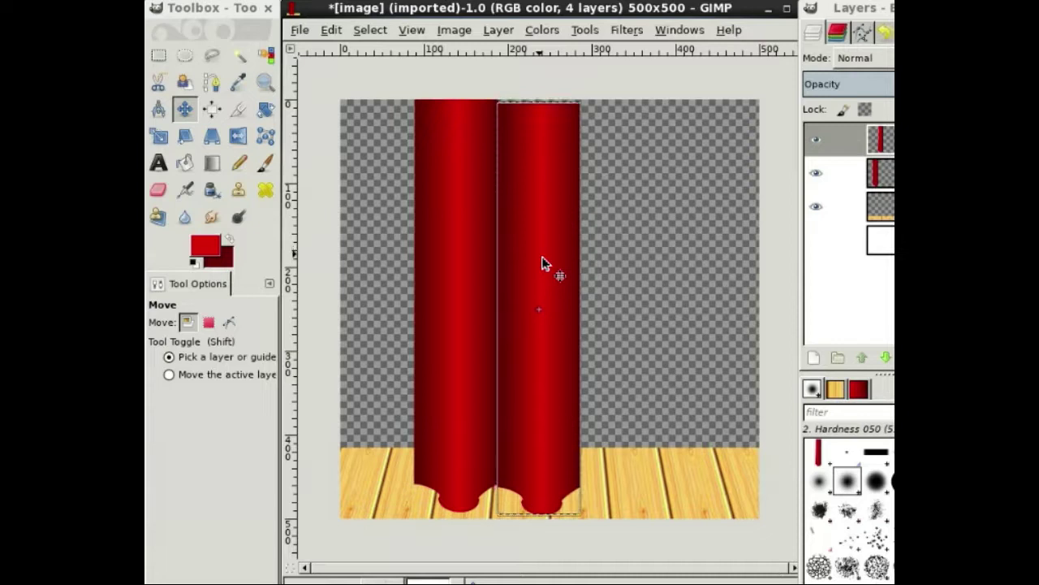
key(Up)
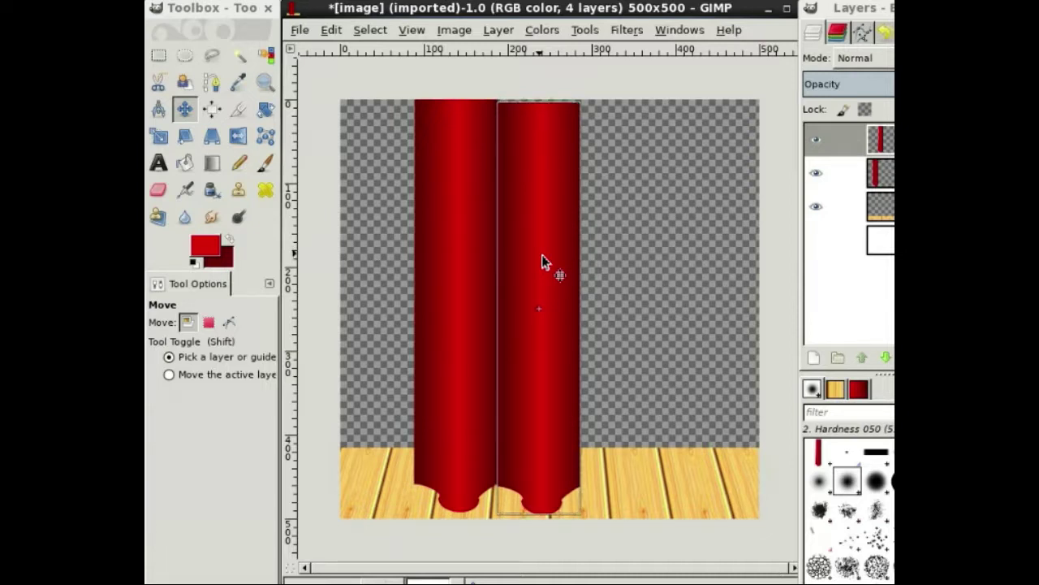
key(Up)
key(Up)
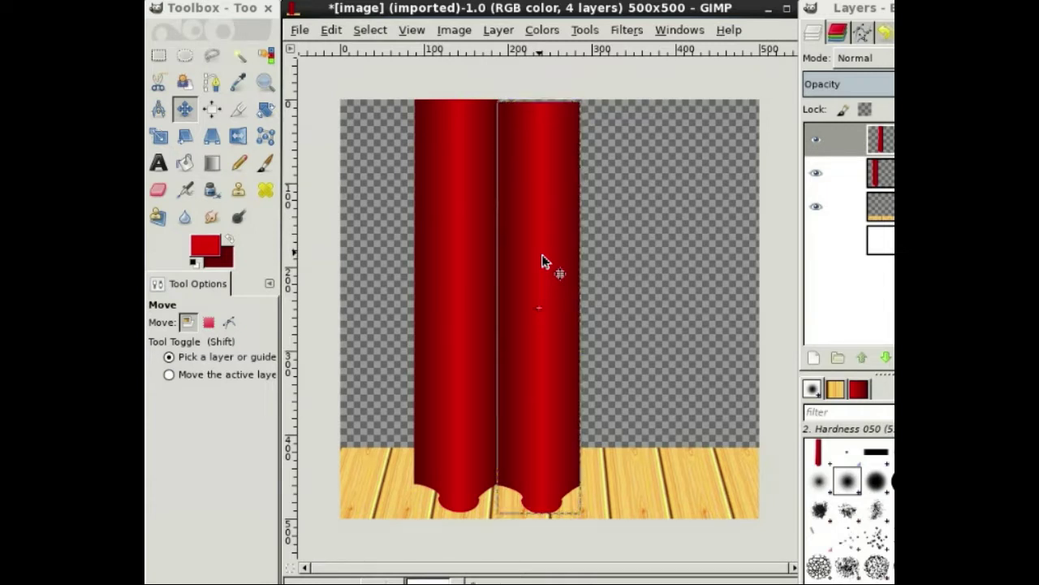
key(Down)
key(Down)
key(Down)
key(Up)
key(Up)
key(Up)
key(Up)
key(Up)
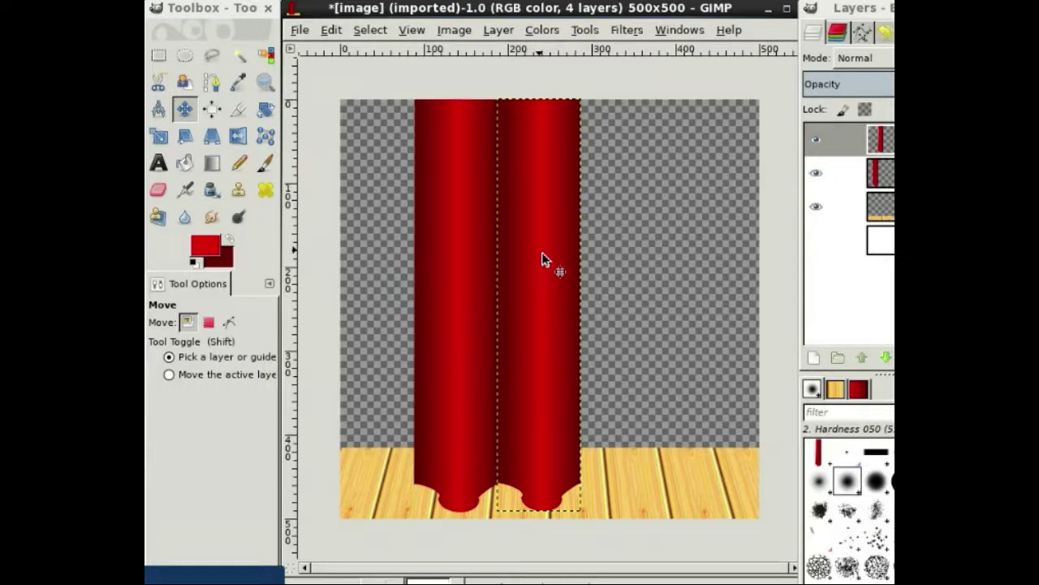
key(shift)
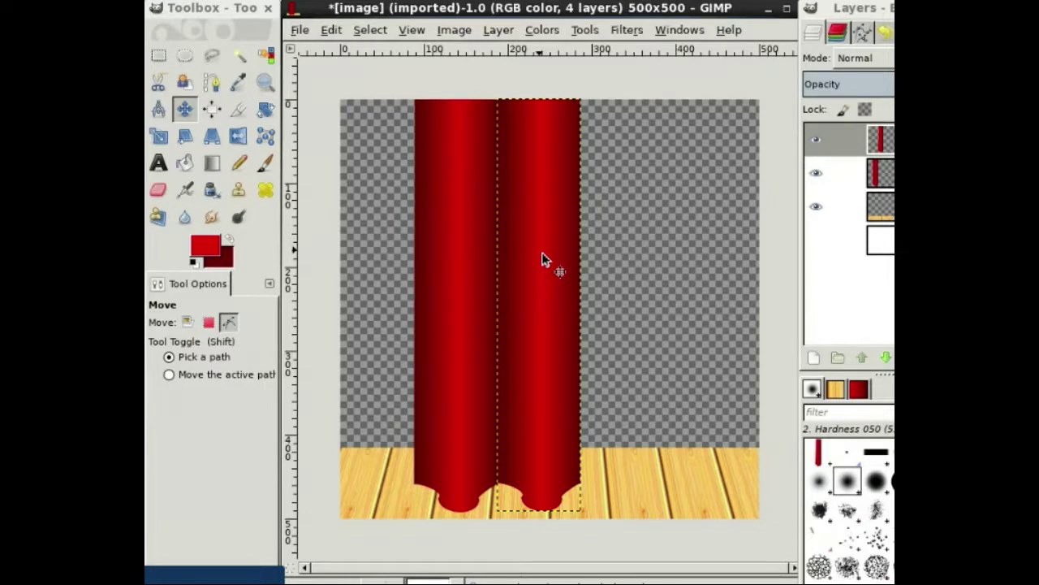
key(ctrl+v)
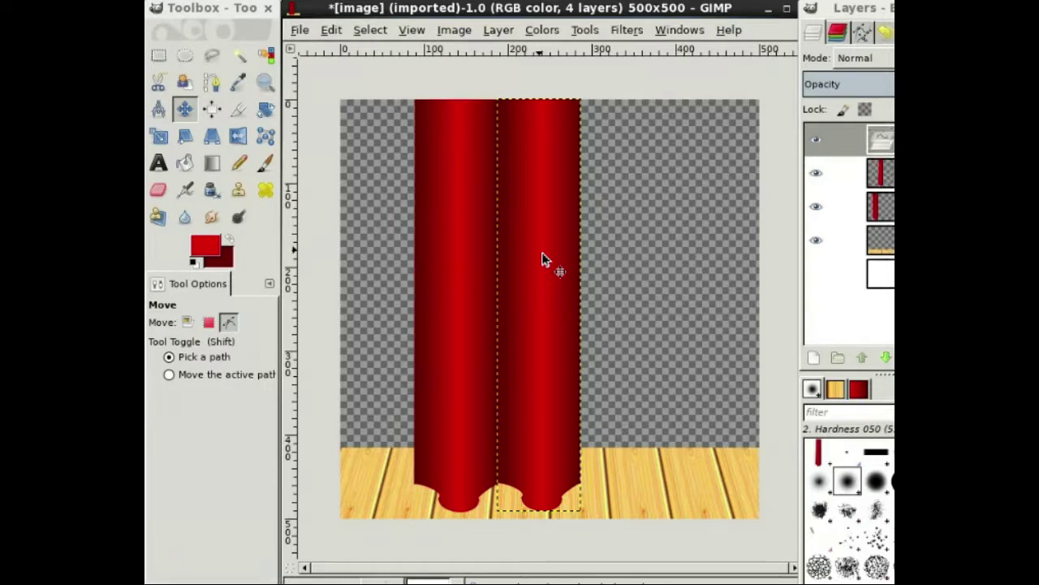
Step: Turn the floating second panel into a new layer and paste a third curtain copy
key(shift+ctrl+n)
click(875, 150)
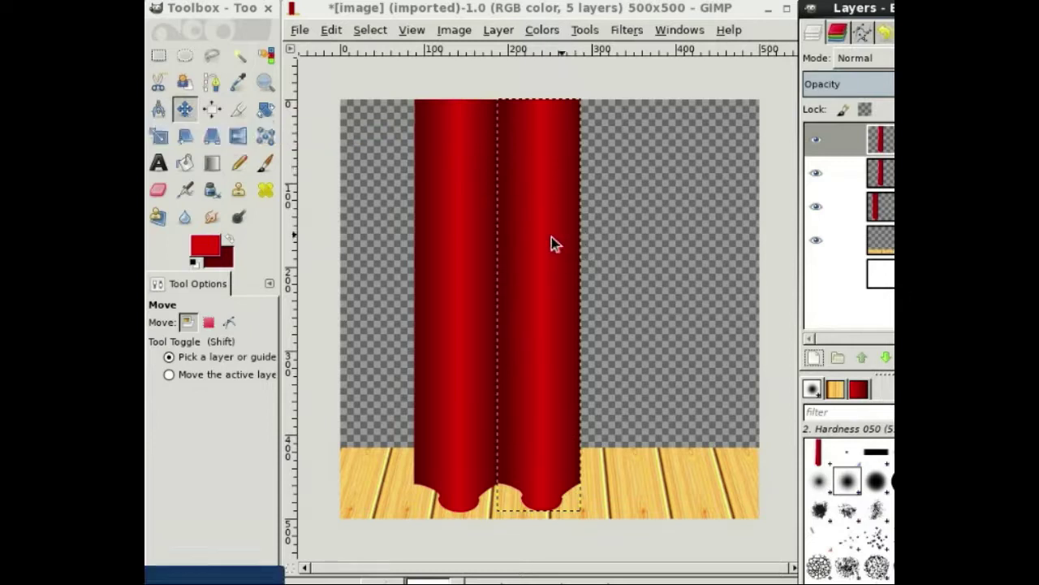
key(ctrl+v)
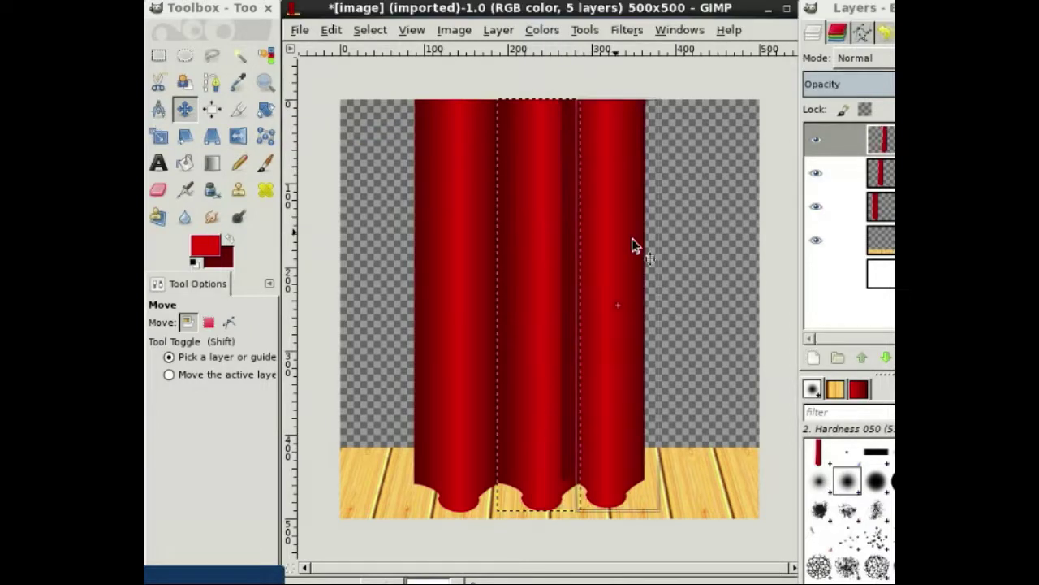
Step: Nudge the third panel flush against the second panel's right edge, then deselect all
drag(631, 241, 640, 236)
key(Right)
key(Right)
key(Right)
key(Right)
key(Right)
key(Right)
key(Right)
key(Right)
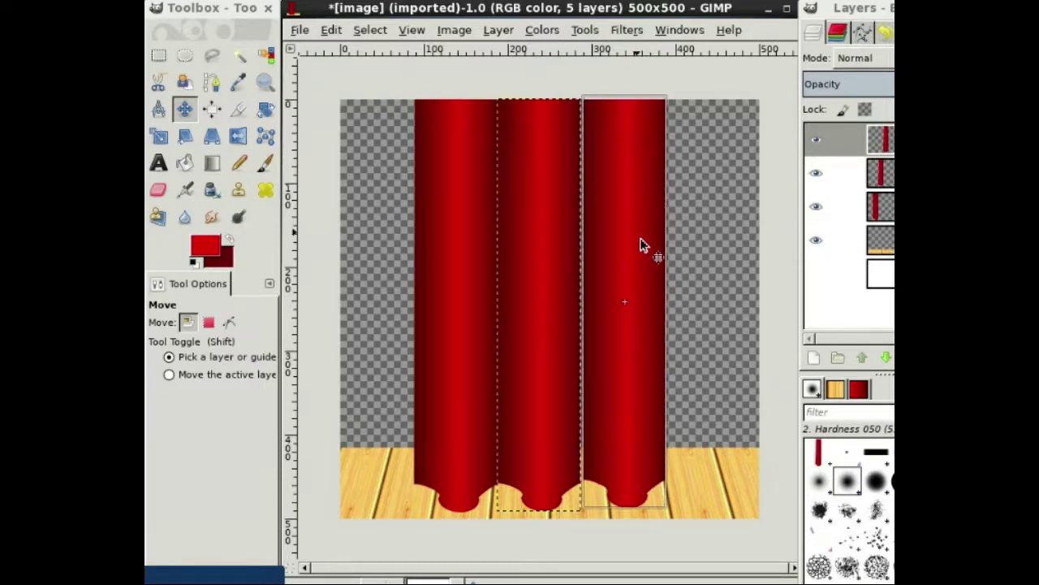
drag(641, 243, 641, 246)
key(Down)
key(Down)
key(Down)
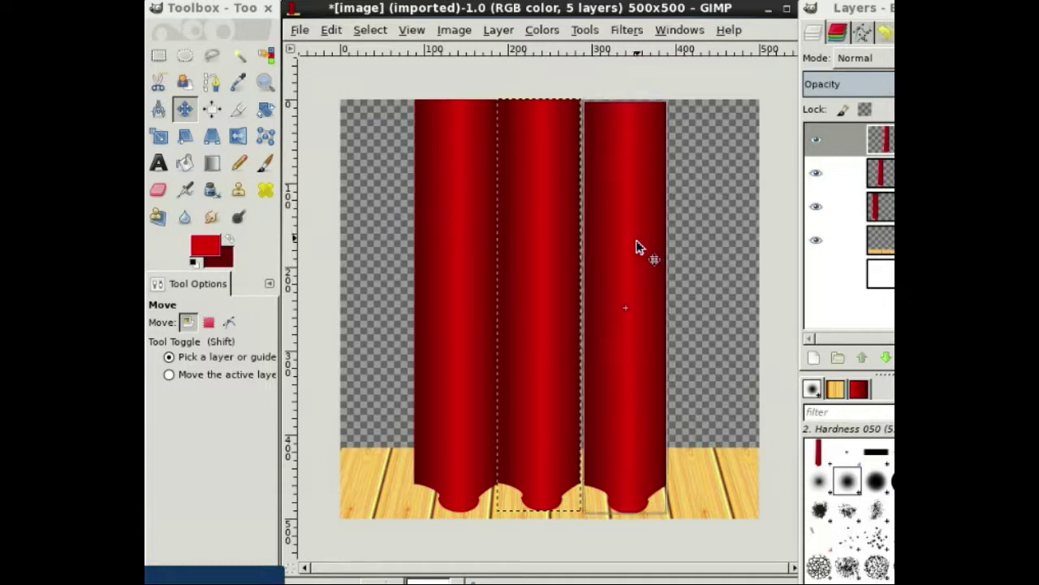
key(Left)
key(Left)
key(Left)
key(Left)
key(Left)
key(Left)
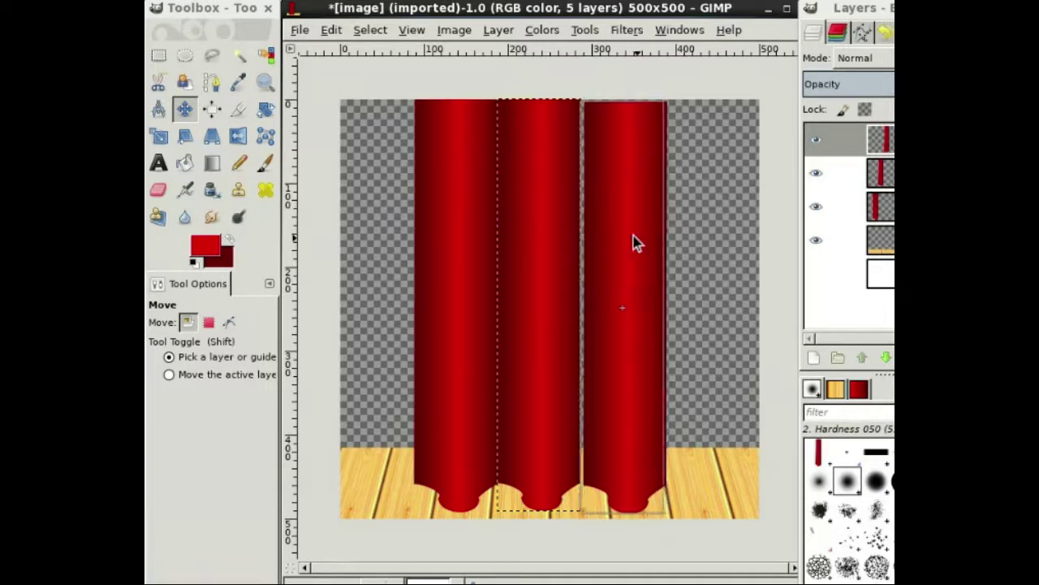
key(Up)
key(Up)
key(Up)
key(Up)
key(Up)
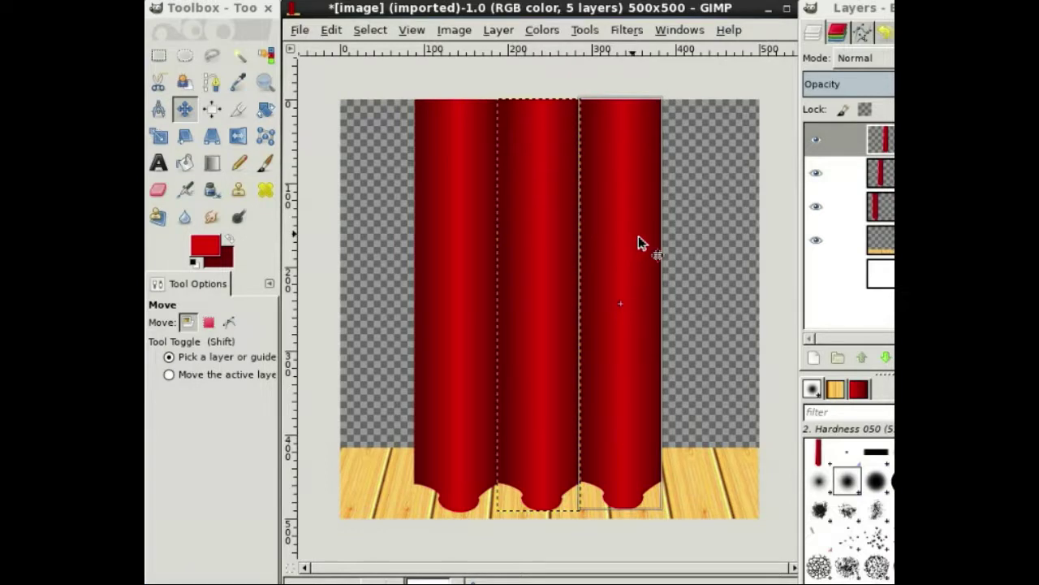
key(Right)
key(Right)
key(Right)
key(Right)
key(Right)
key(Left)
key(Left)
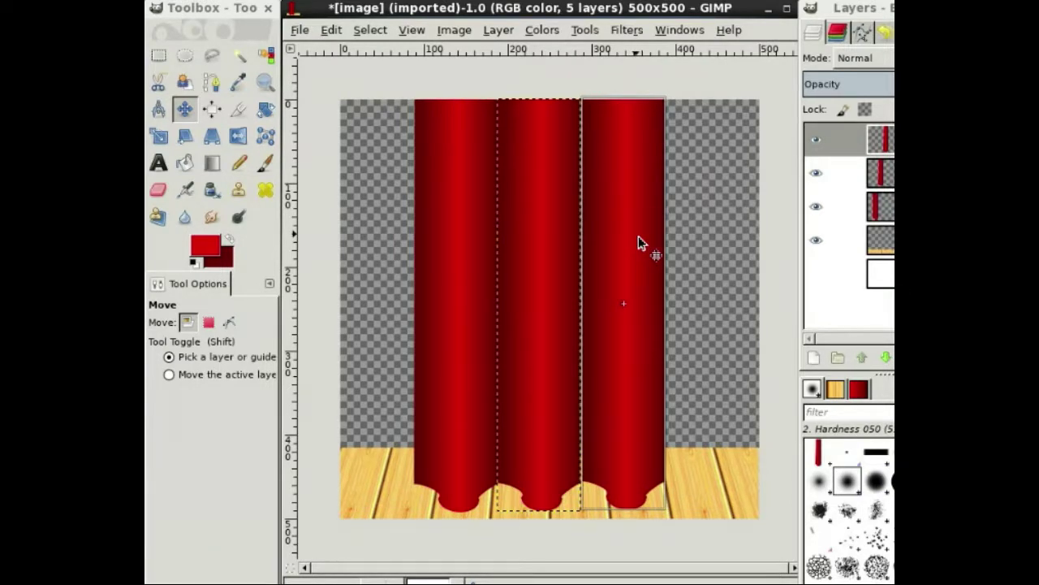
key(shift+ctrl+a)
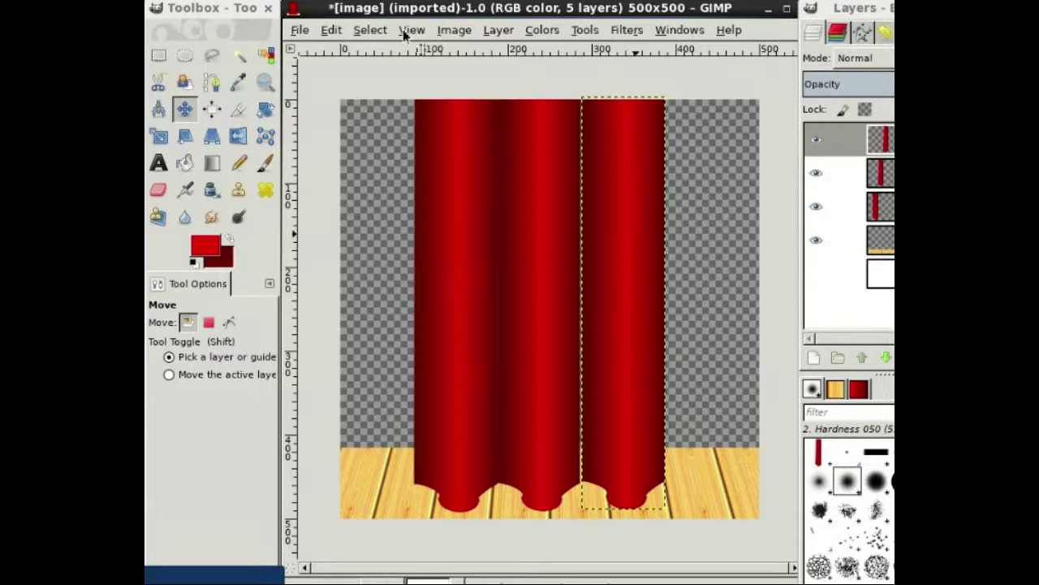
Step: Paste the curtain strip as a new layer and drag it into the empty right area
click(331, 33)
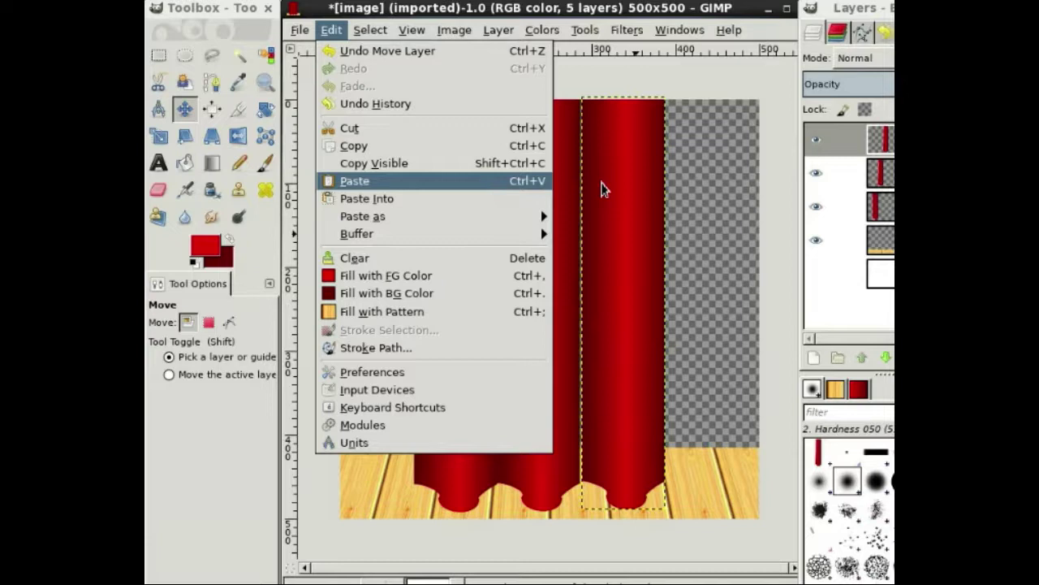
key(Return)
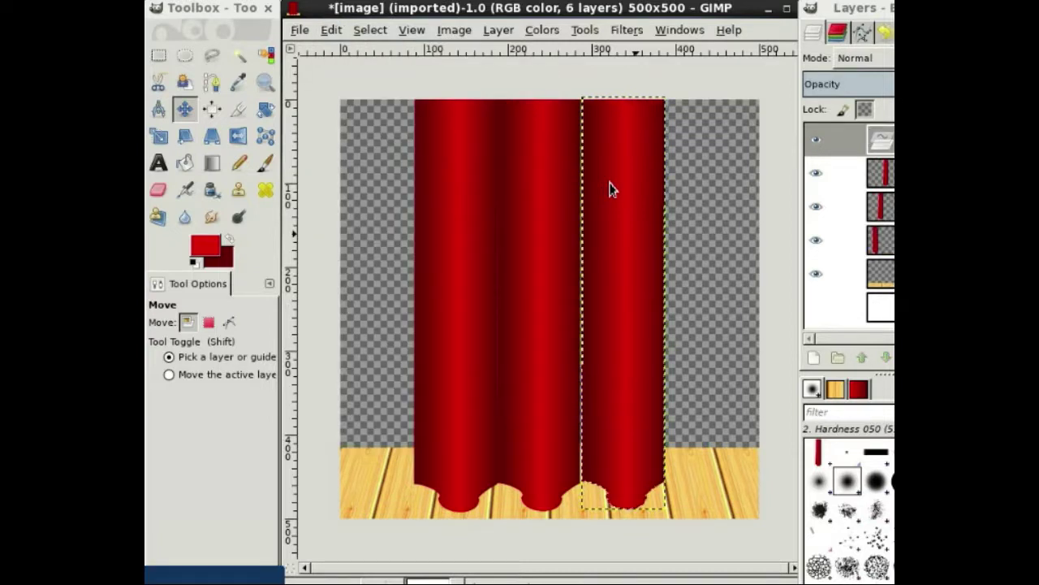
click(816, 359)
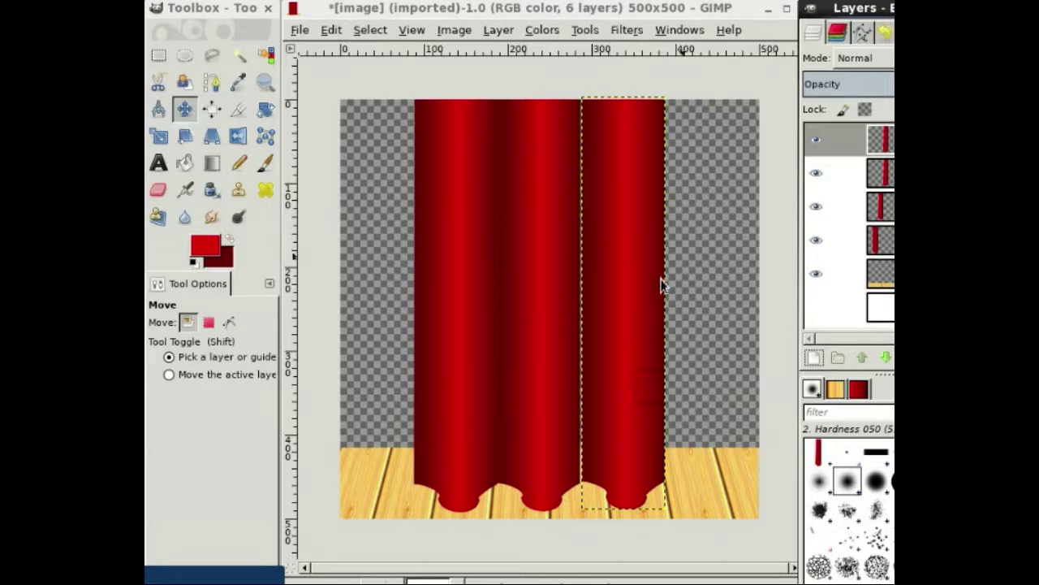
drag(670, 305, 713, 292)
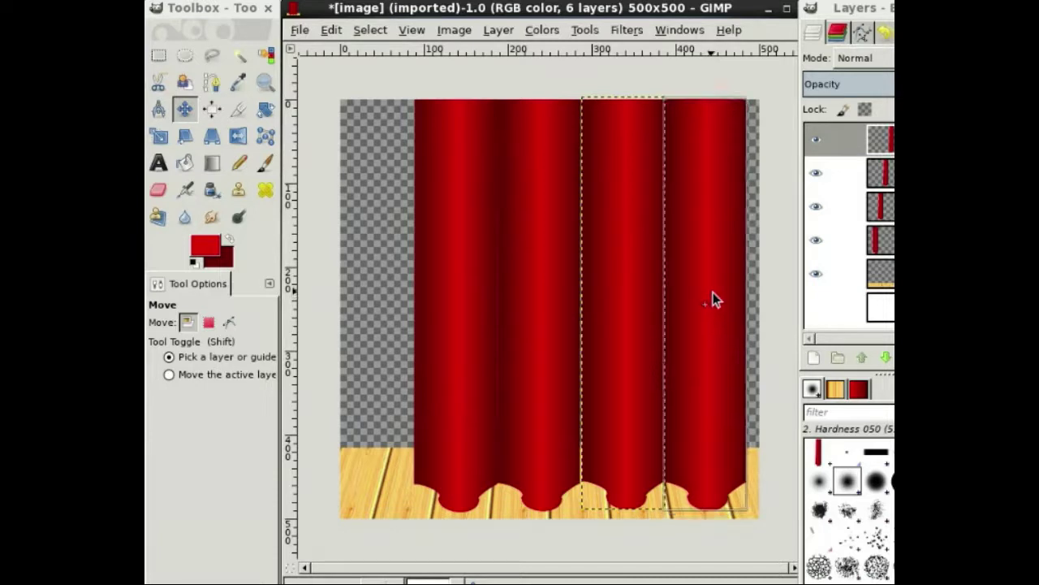
click(713, 294)
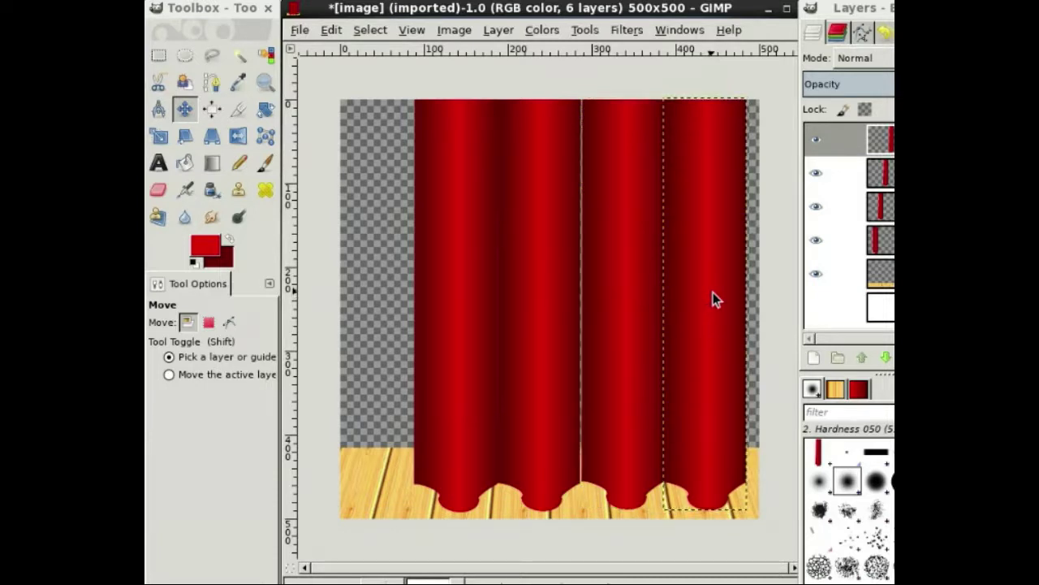
key(ctrl+v)
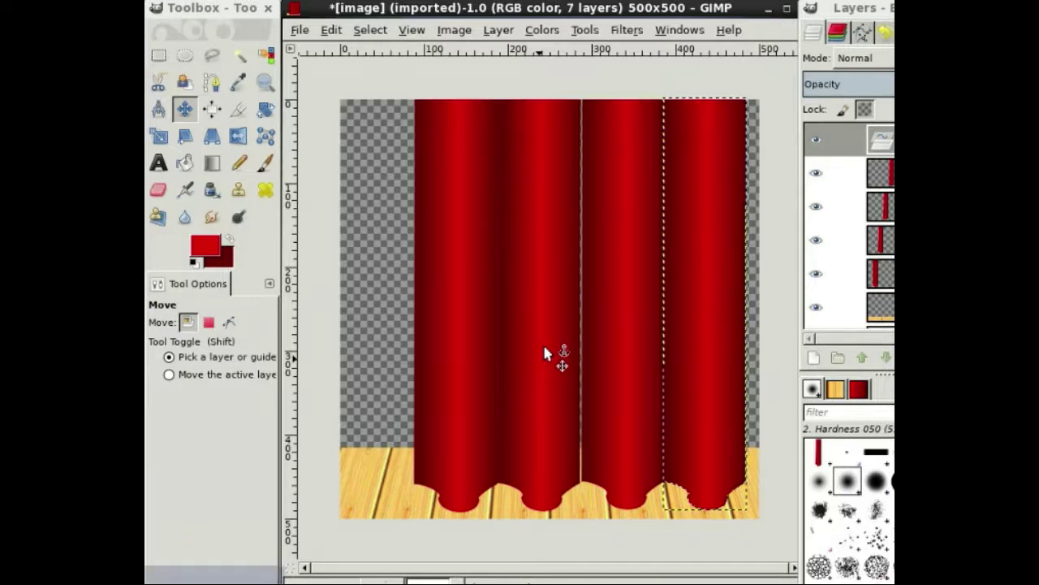
Step: Anchor the floating pasted curtain strips
click(545, 348)
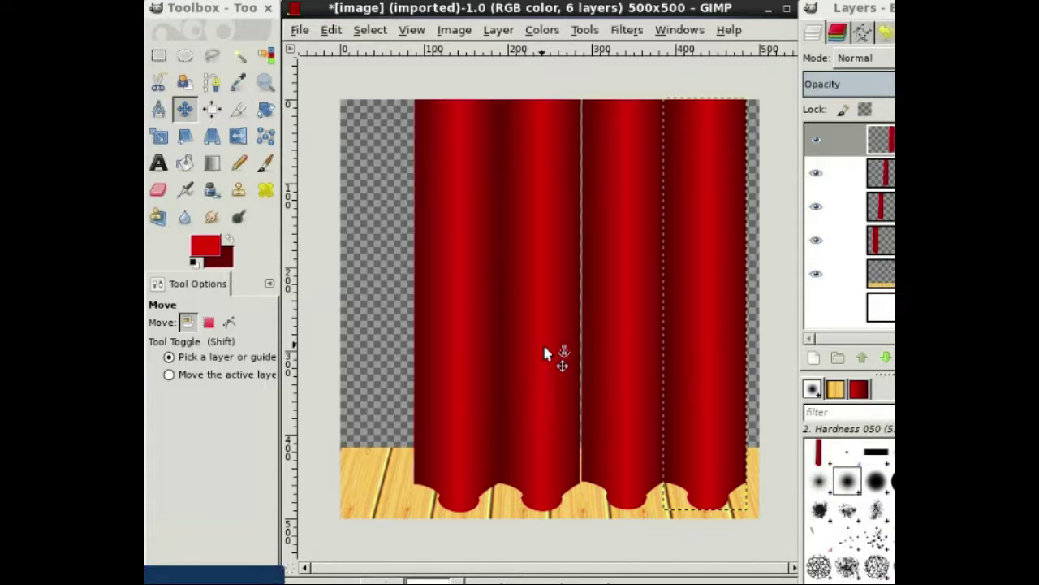
key(ctrl+v)
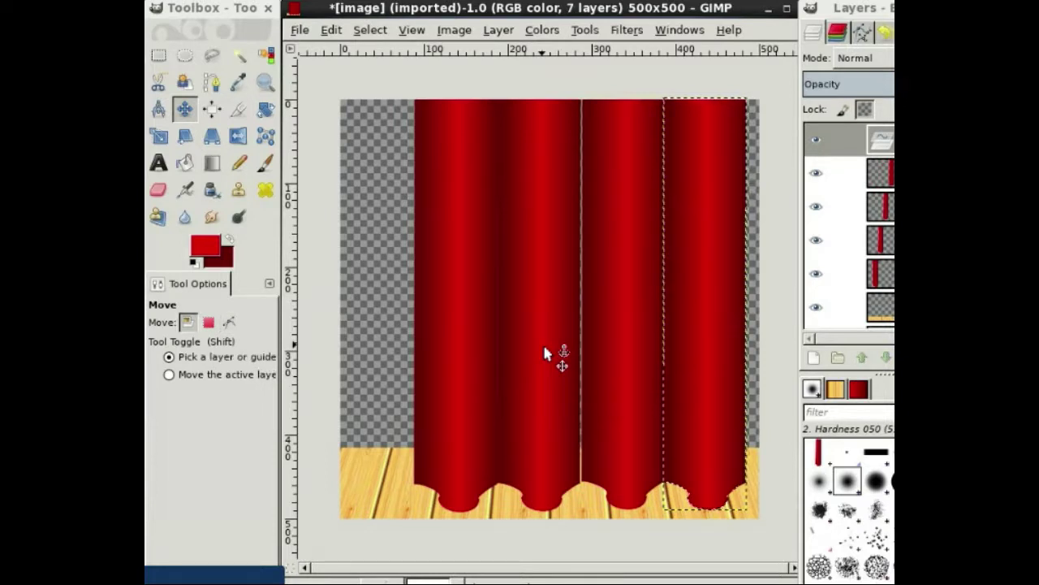
click(646, 302)
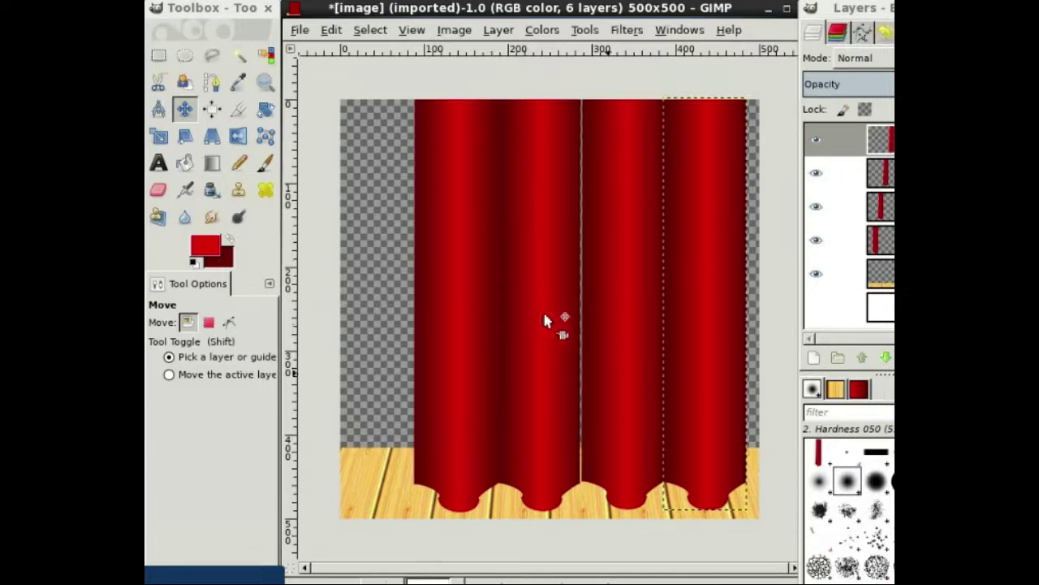
Step: Shift the middle and right curtain strips left a few pixels until all four touch
drag(541, 315, 536, 312)
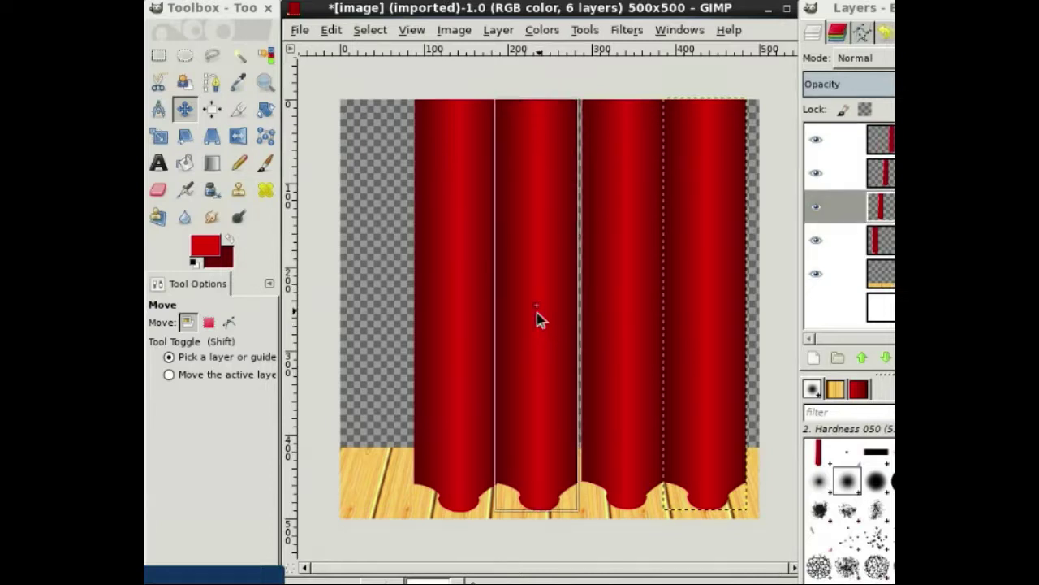
click(622, 313)
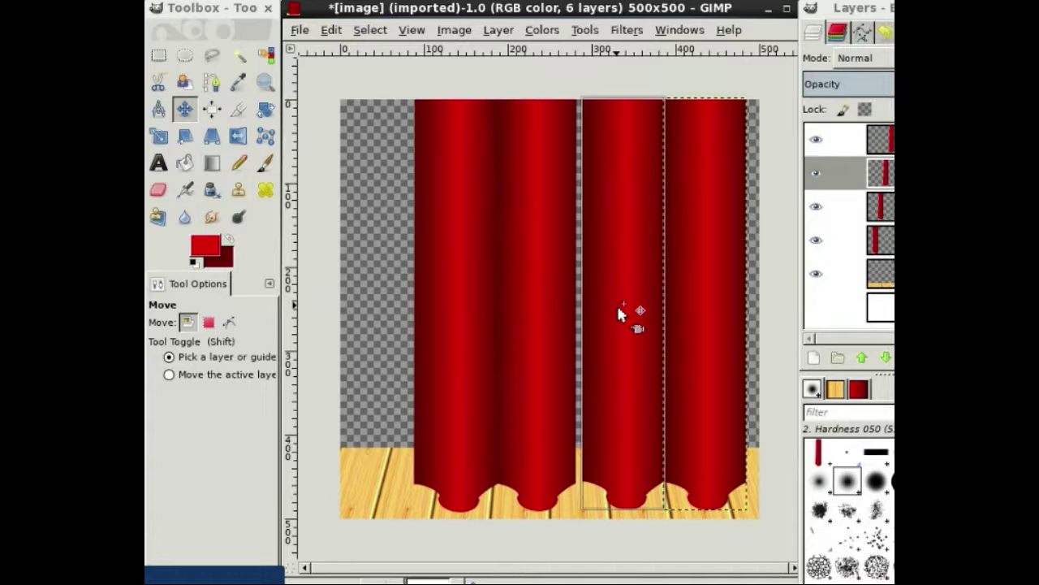
drag(613, 309, 604, 312)
key(Left)
key(Left)
key(Left)
key(Left)
key(Left)
key(Left)
key(Left)
key(Left)
key(Left)
key(Page_Up)
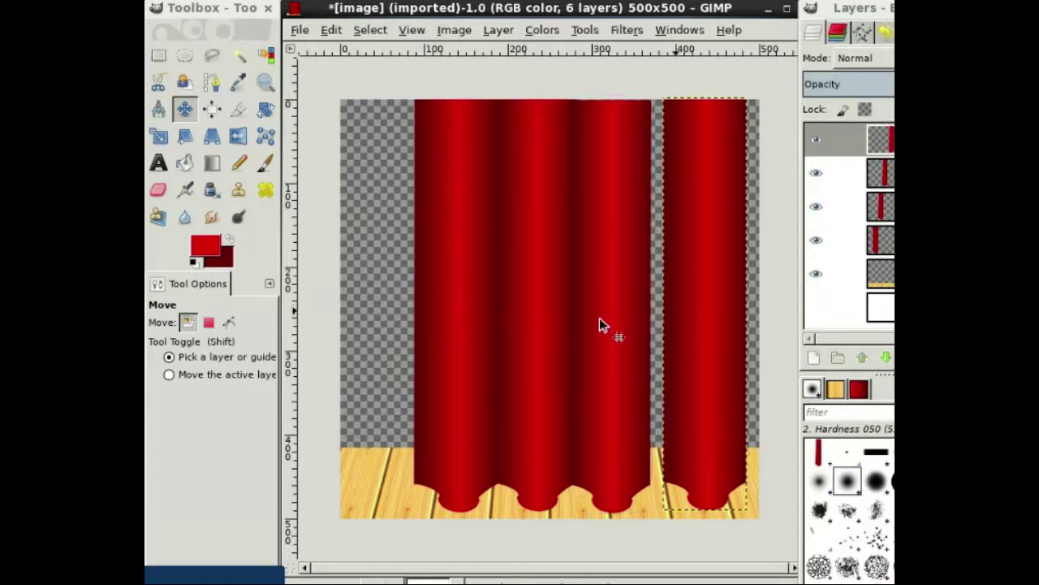
click(604, 317)
key(Right)
key(Right)
key(Right)
key(Right)
key(Right)
key(Right)
key(Right)
key(Right)
key(Page_Up)
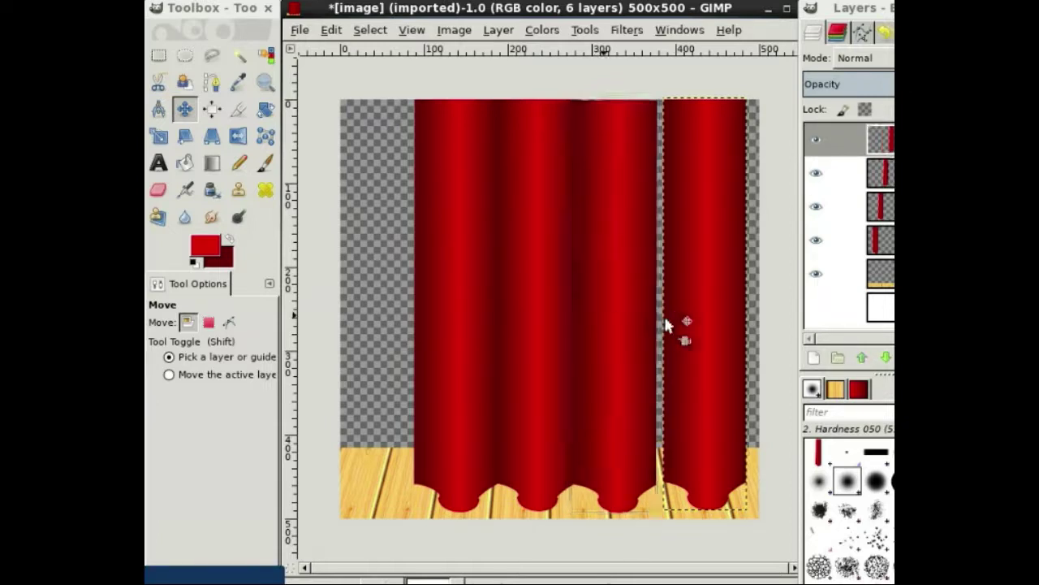
key(Left)
key(Left)
key(Left)
key(Left)
key(Left)
key(Left)
key(Left)
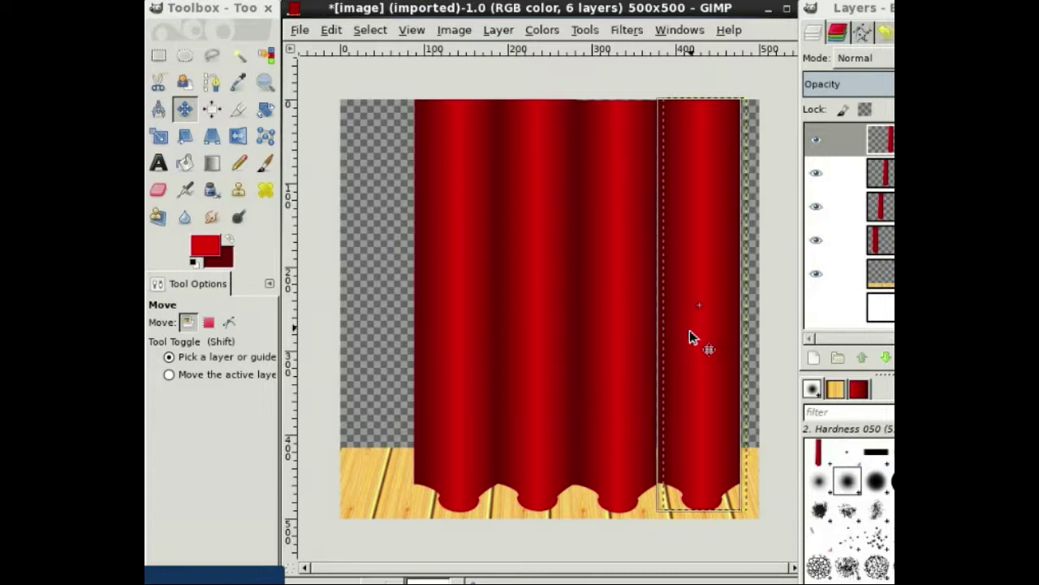
key(Left)
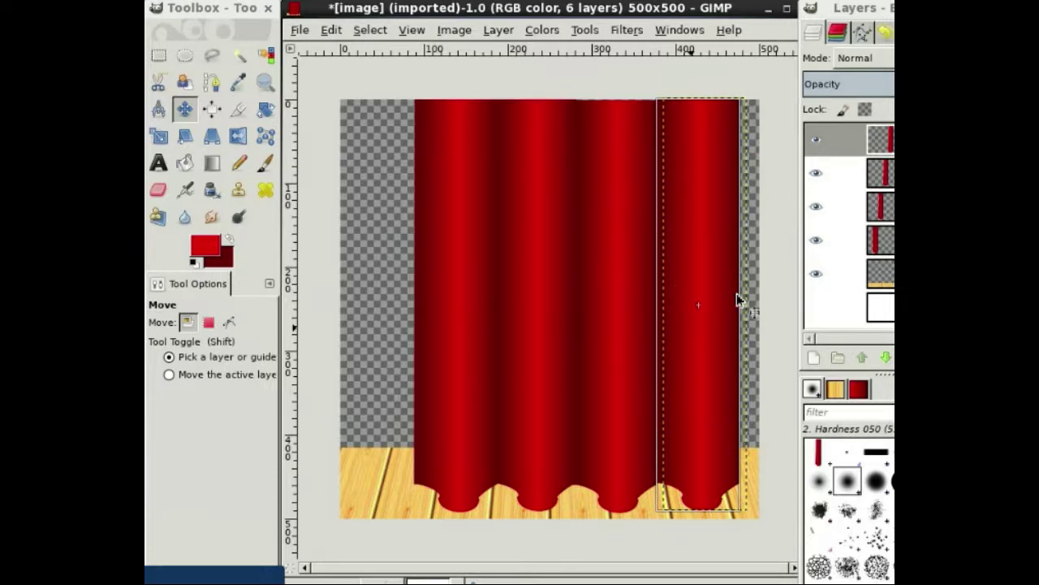
key(Left)
key(Left)
key(Left)
key(Left)
key(Left)
key(Left)
key(Left)
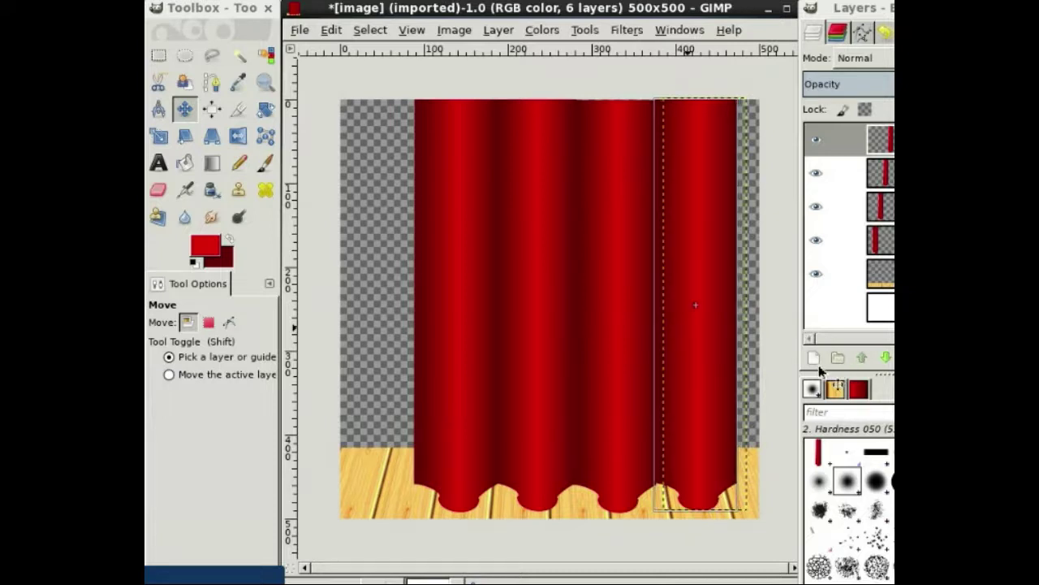
Step: Paste a fifth curtain strip as a new layer and drag it toward the right canvas edge
shift+click(816, 363)
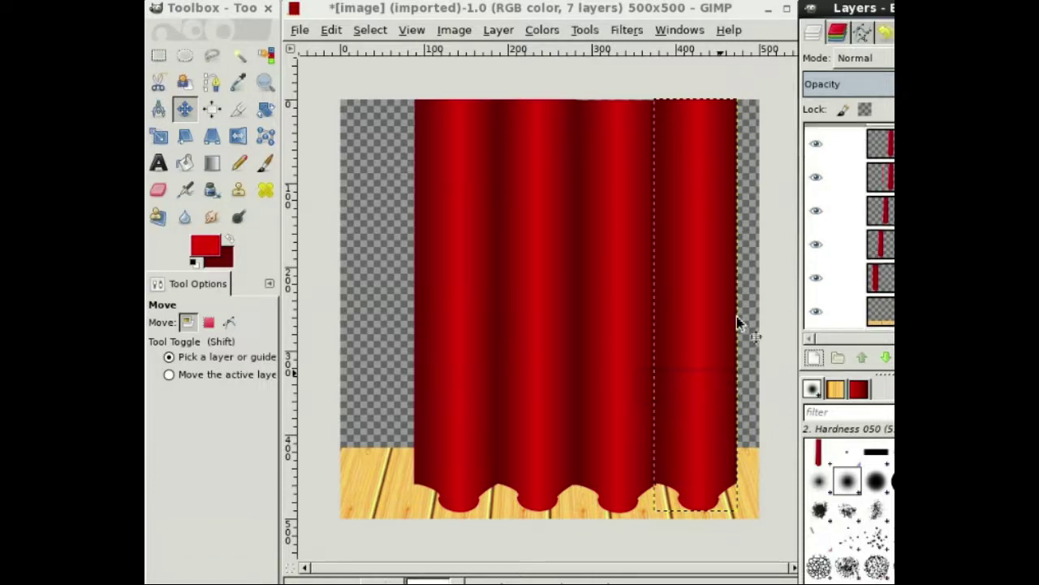
key(ctrl+v)
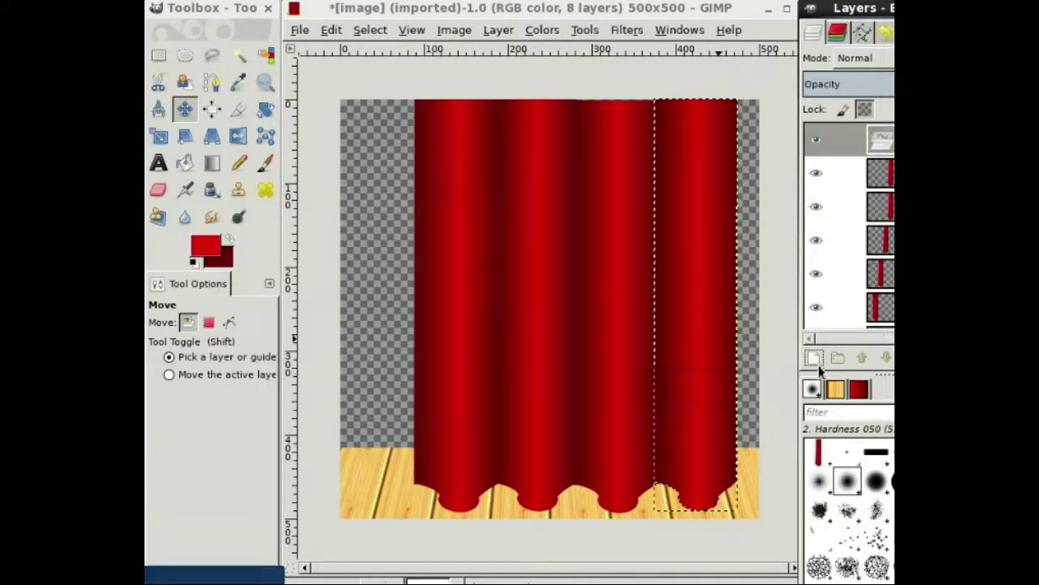
click(817, 359)
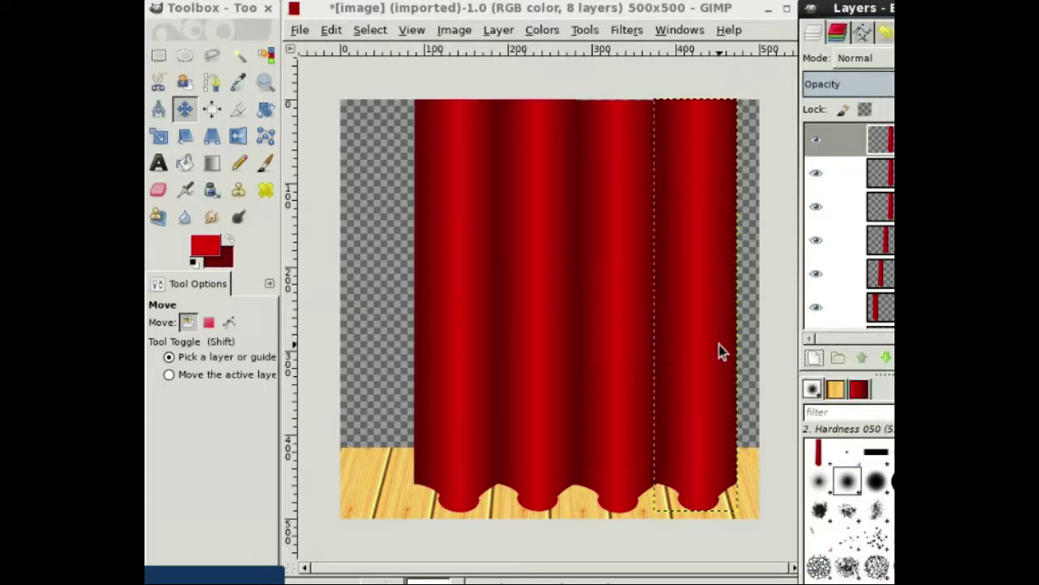
drag(698, 346, 744, 335)
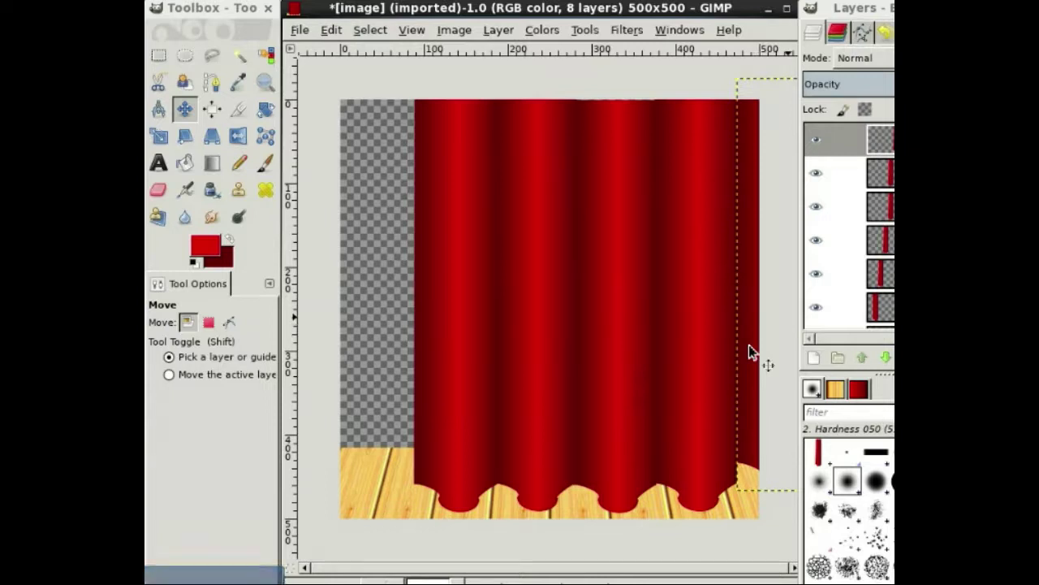
Step: Align the fifth strip's top with the other panels using Shift+arrow nudges
key(shift+Down)
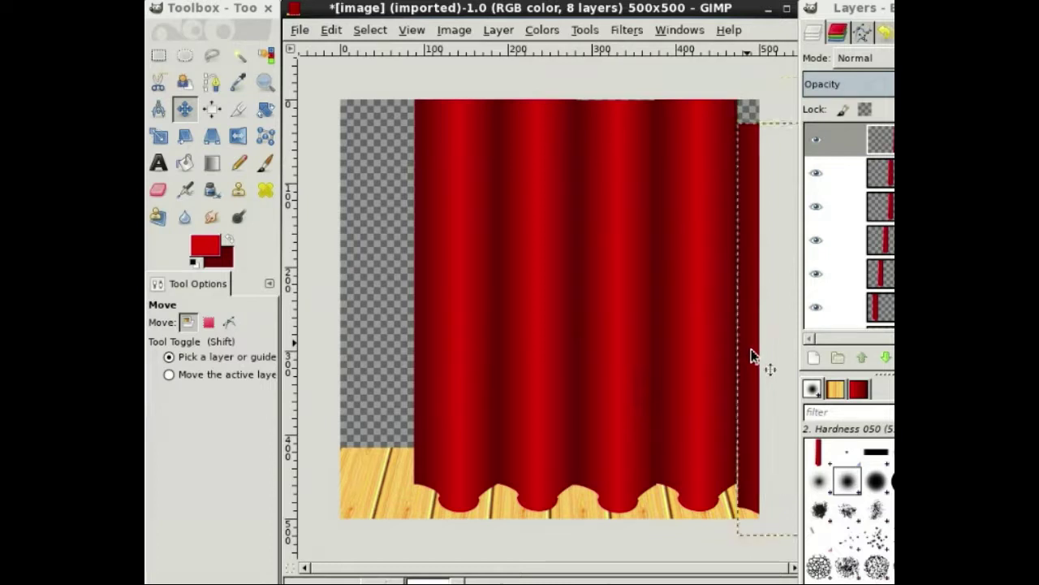
key(shift+Up)
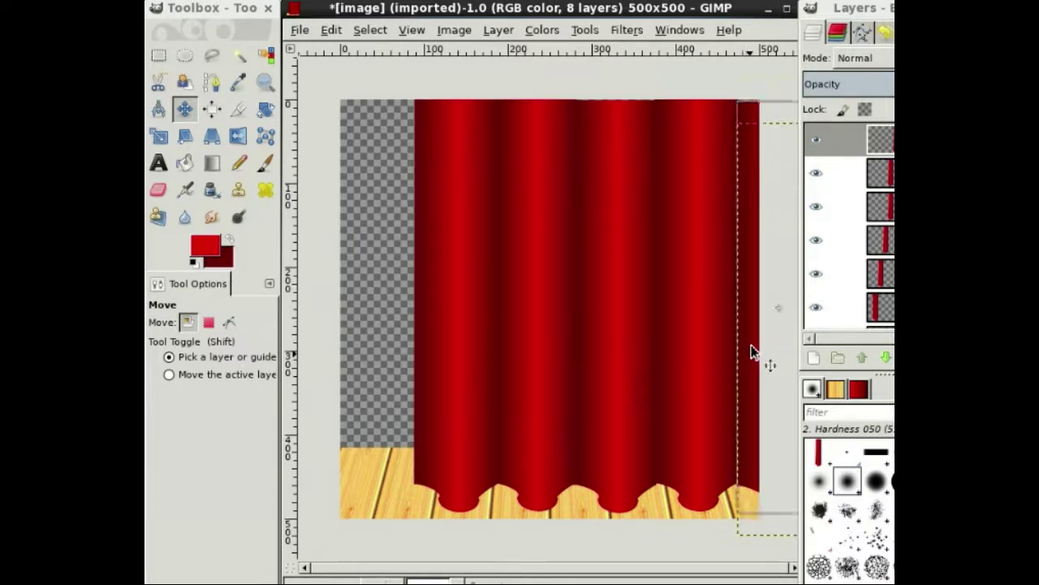
key(shift+Up)
key(shift+Down)
key(shift+Up)
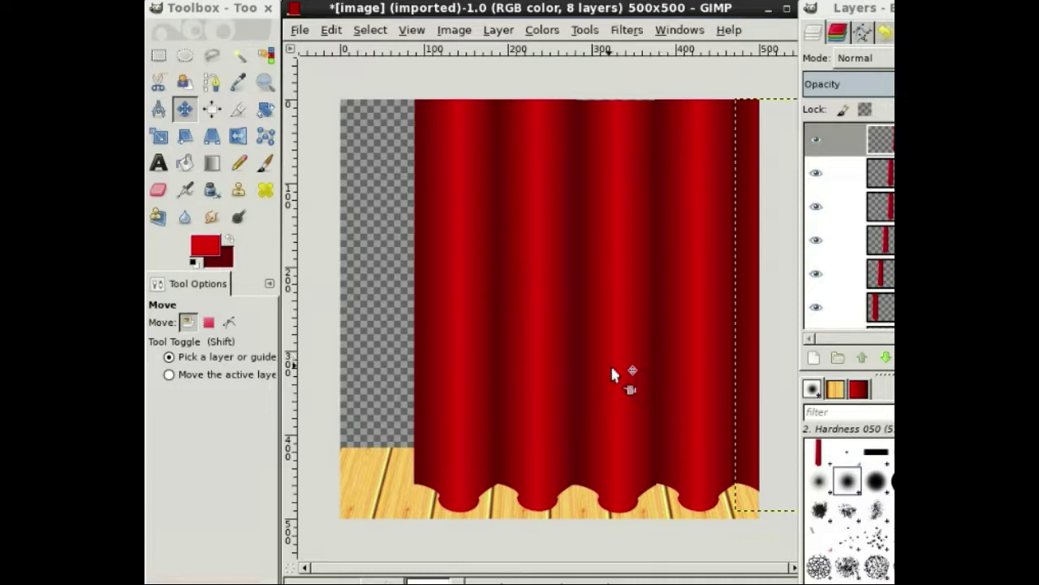
key(alt)
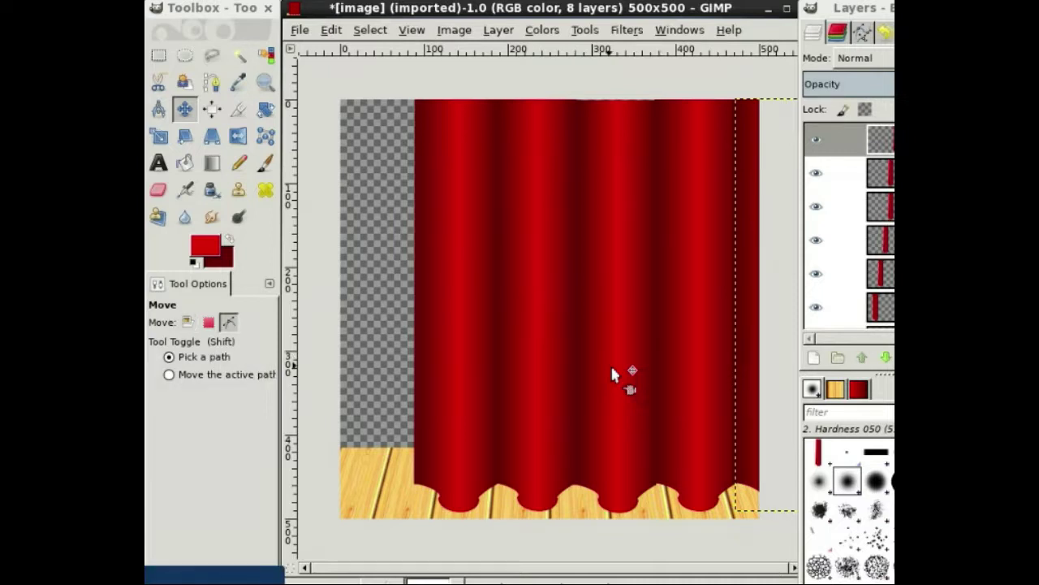
Step: Make the floating curtain strip a new layer and drag it flush to the canvas's left edge
click(767, 369)
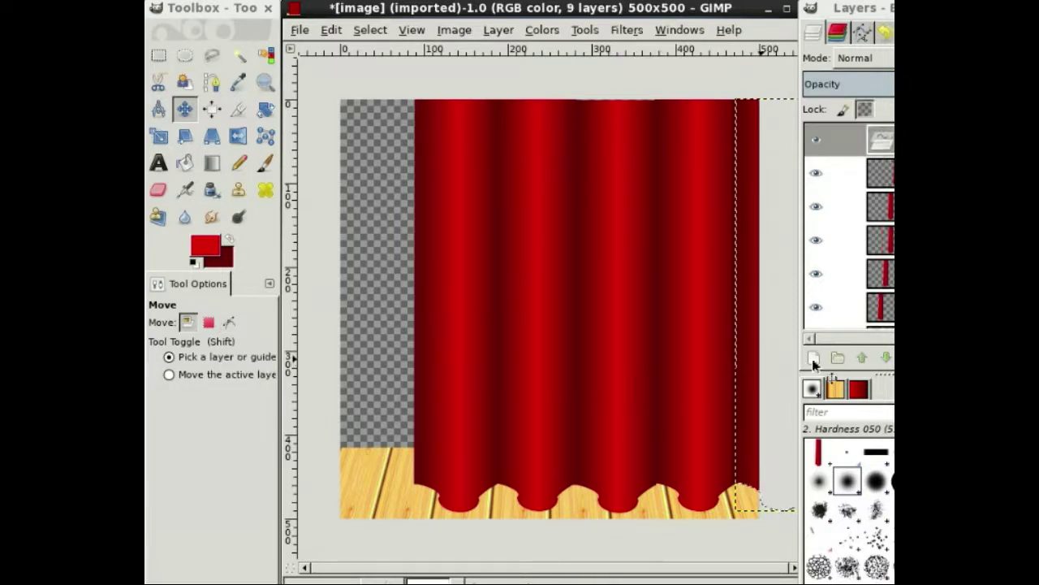
click(814, 361)
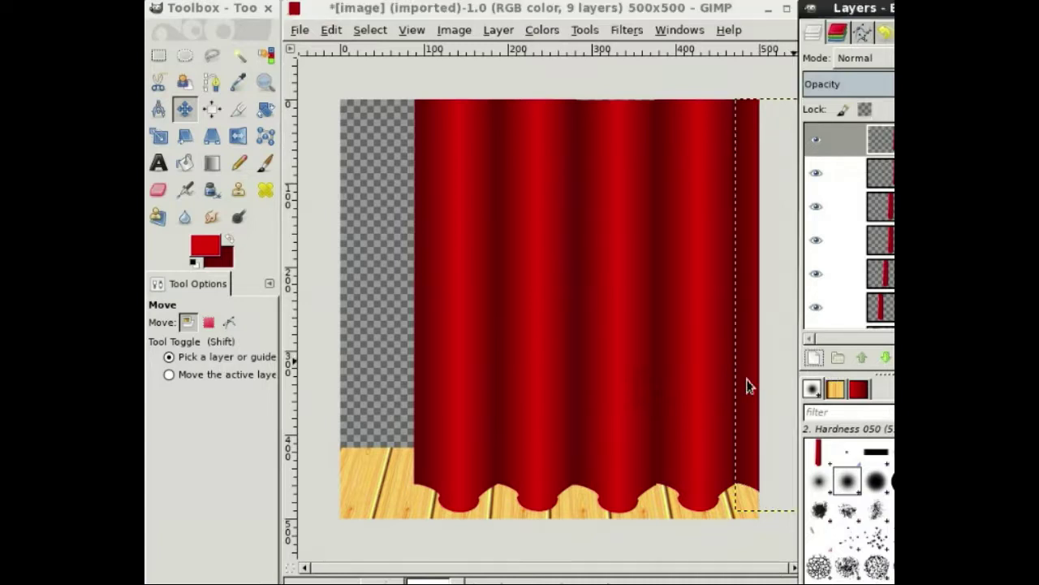
drag(622, 382, 403, 350)
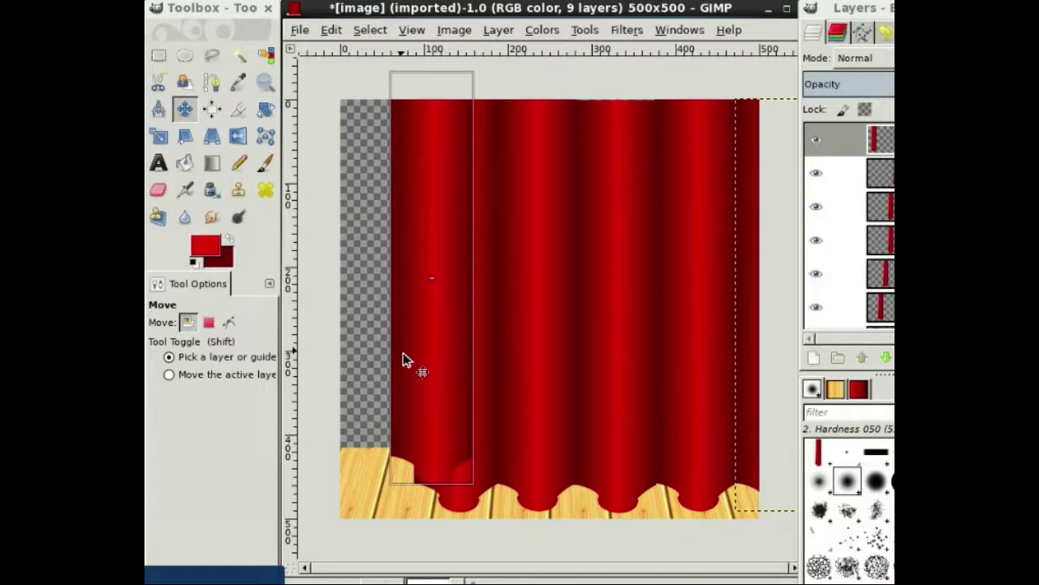
drag(403, 360, 389, 391)
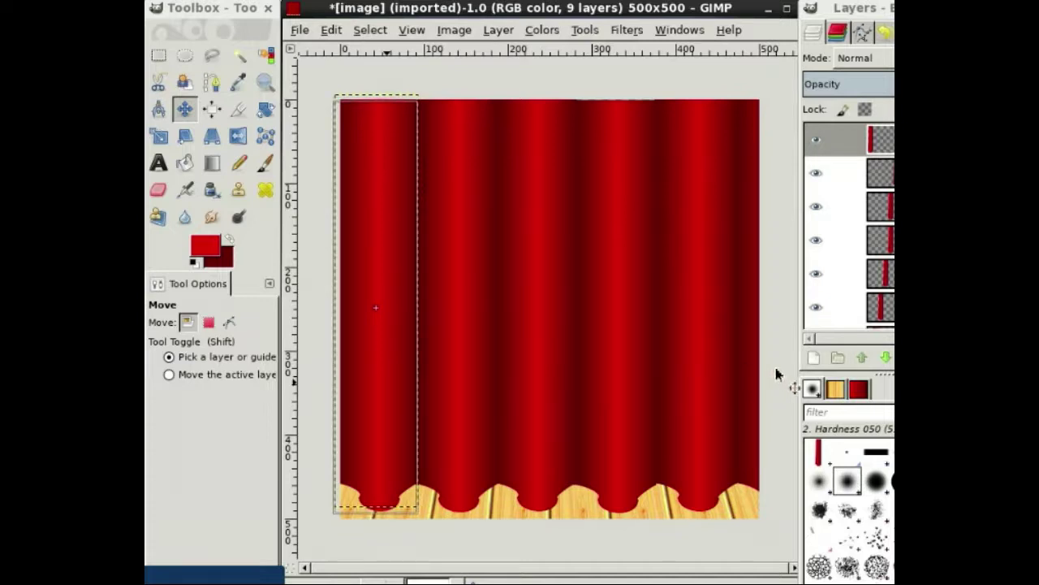
Step: Apply Layer > Merge Down six times to fuse the curtain strips, then toggle its visibility to check
click(499, 31)
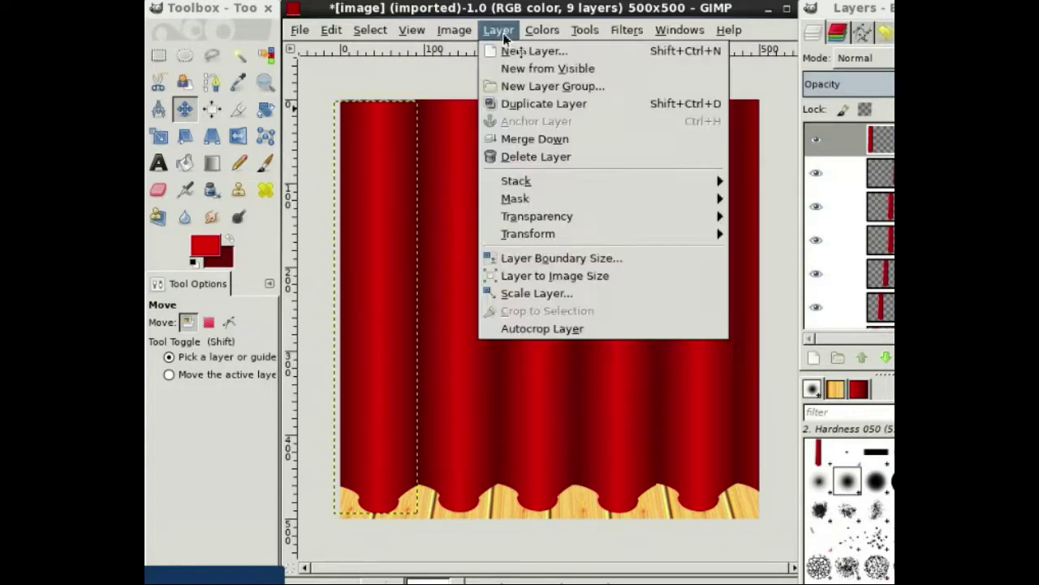
click(540, 140)
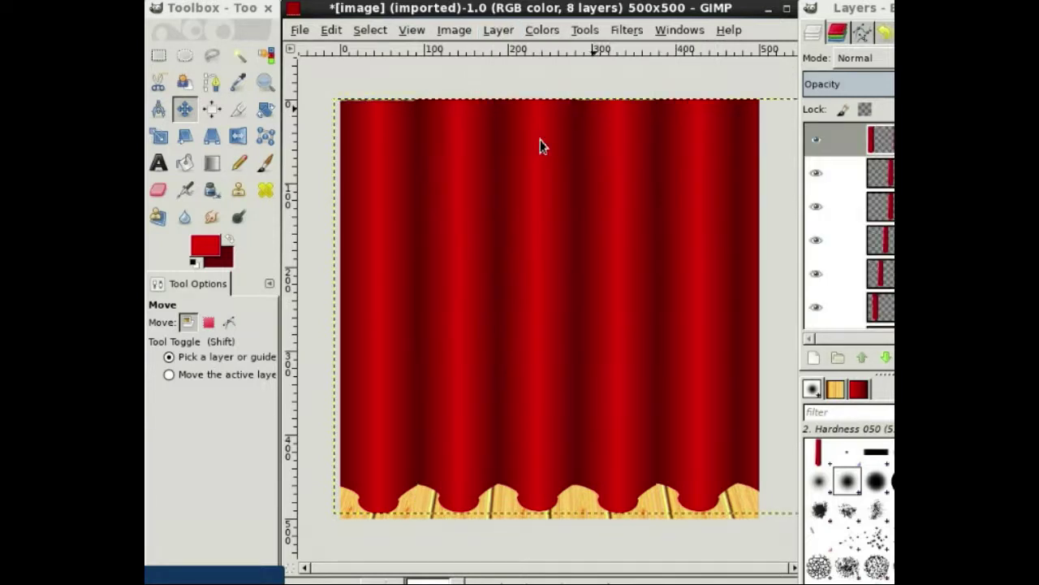
click(495, 32)
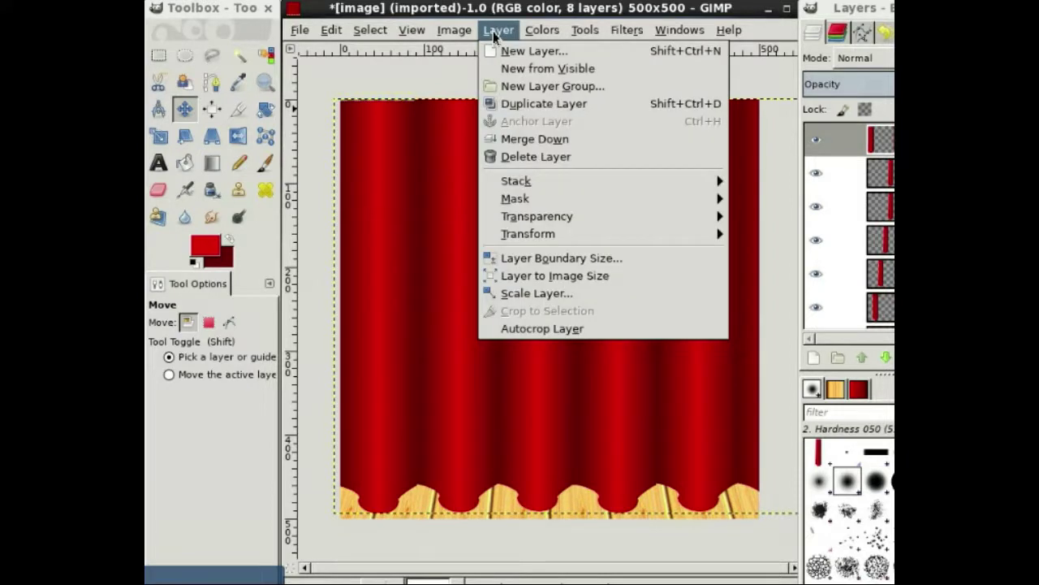
click(521, 142)
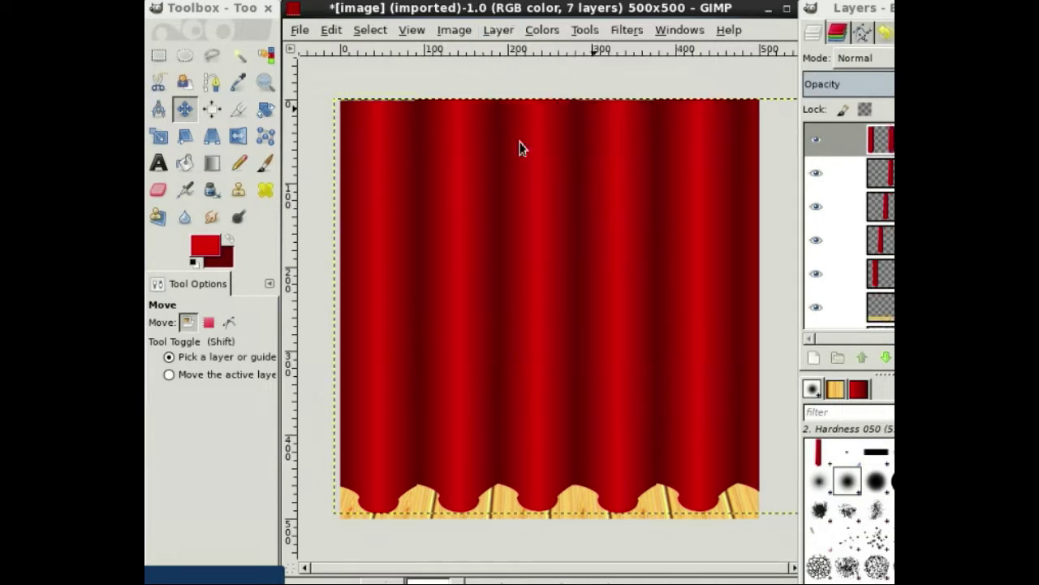
click(493, 35)
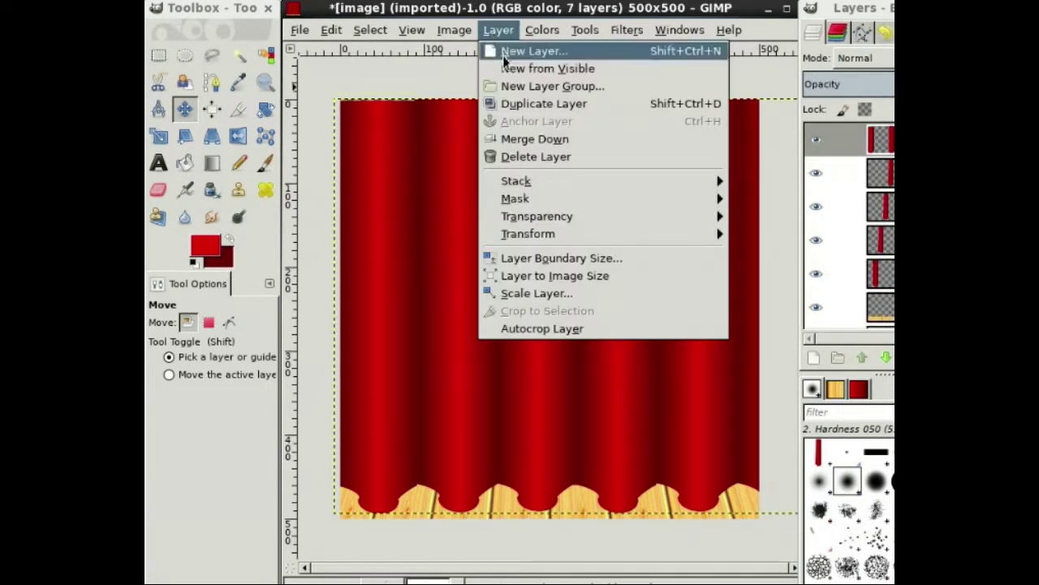
click(505, 143)
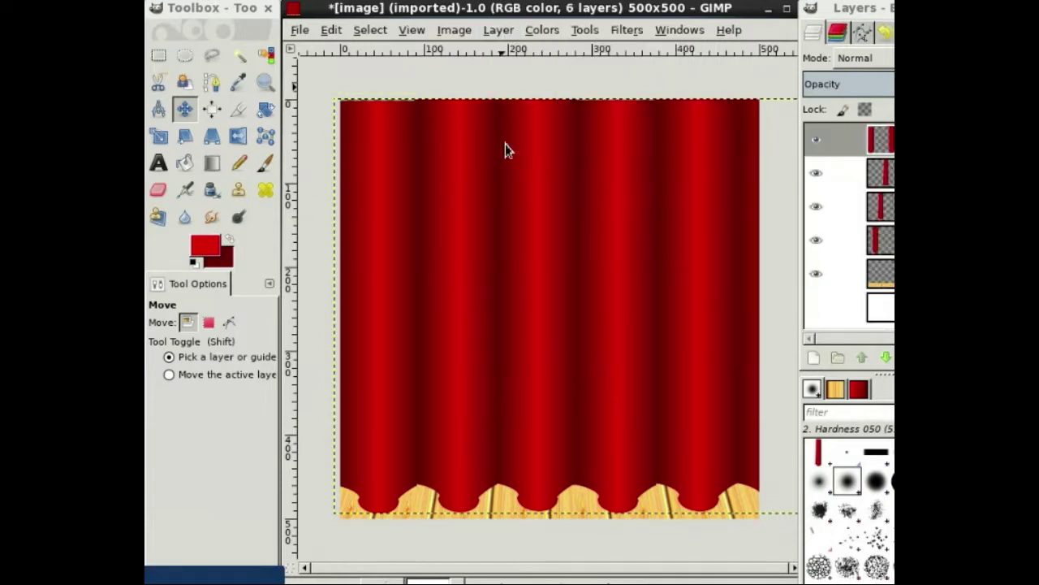
click(500, 31)
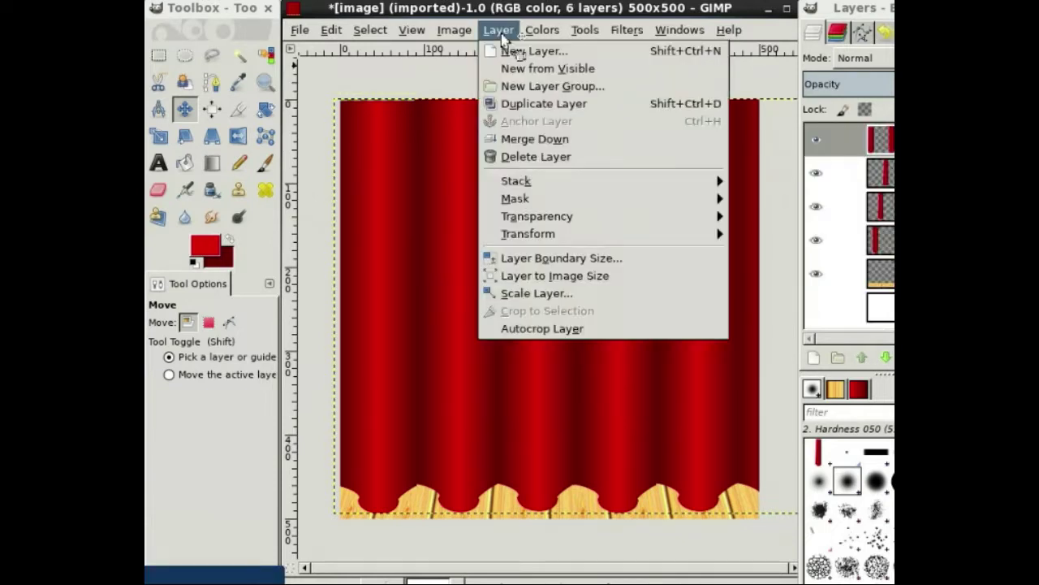
click(534, 143)
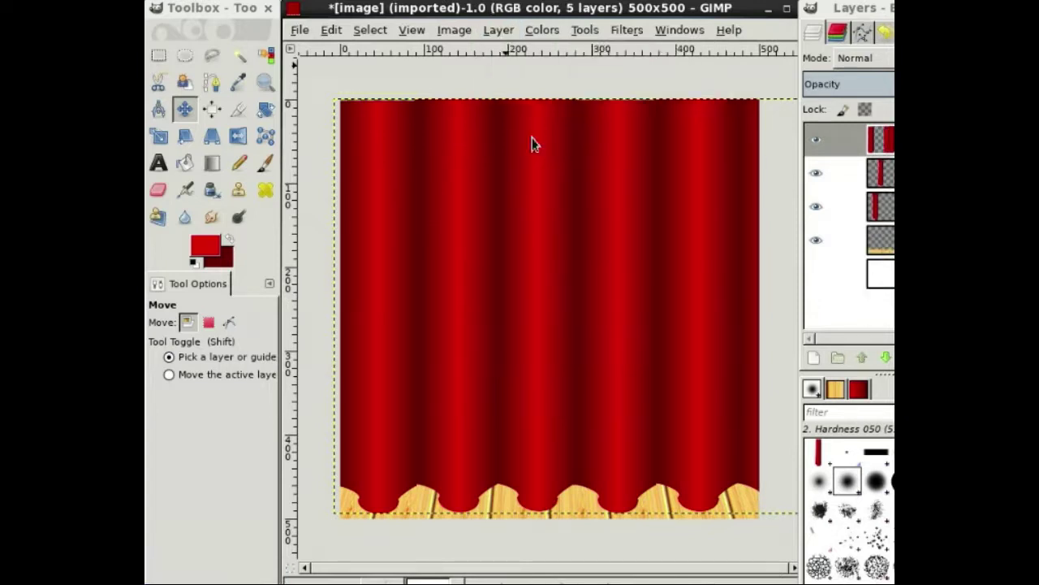
click(497, 32)
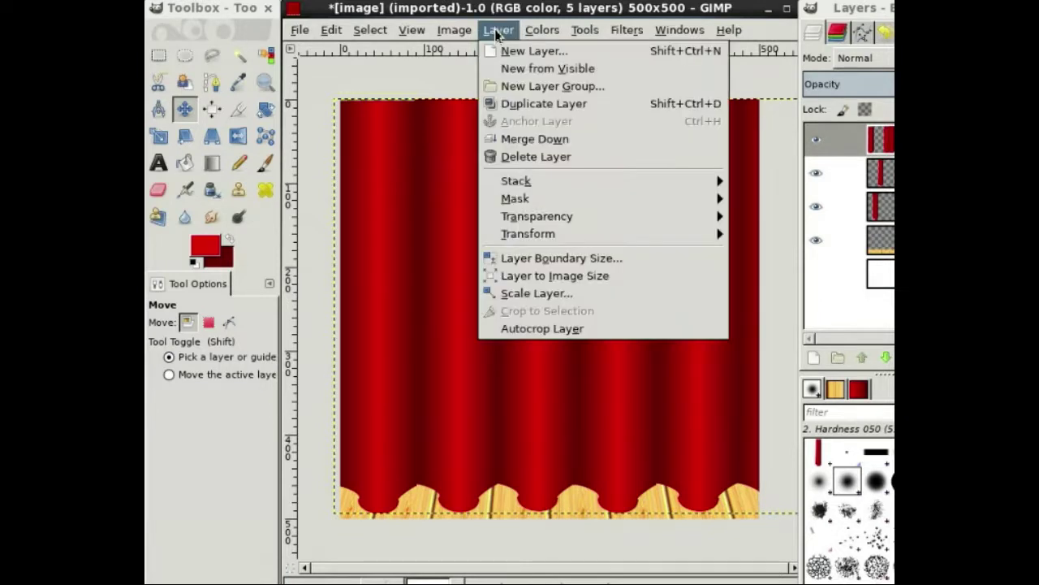
click(527, 146)
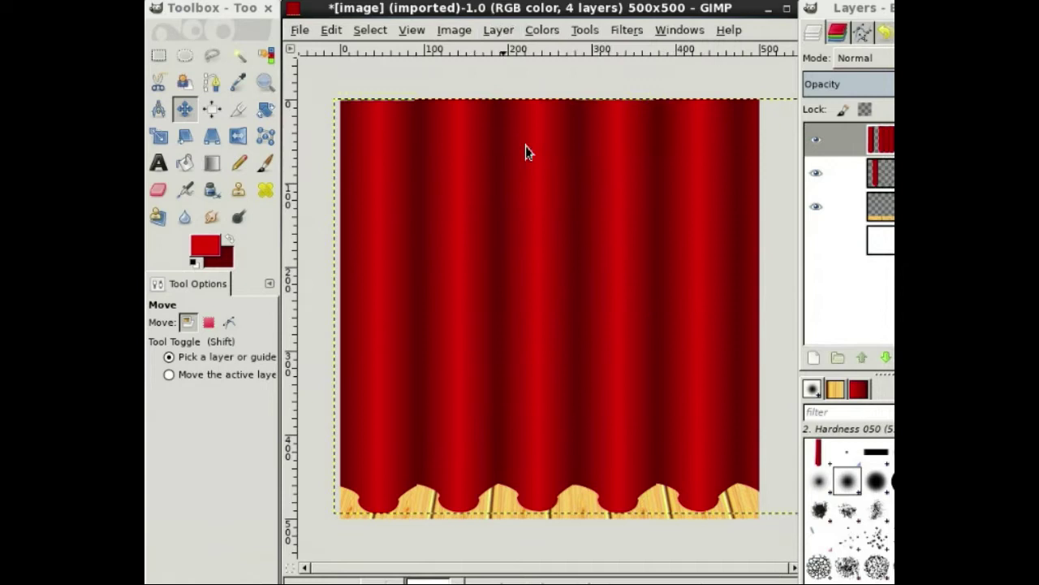
click(500, 32)
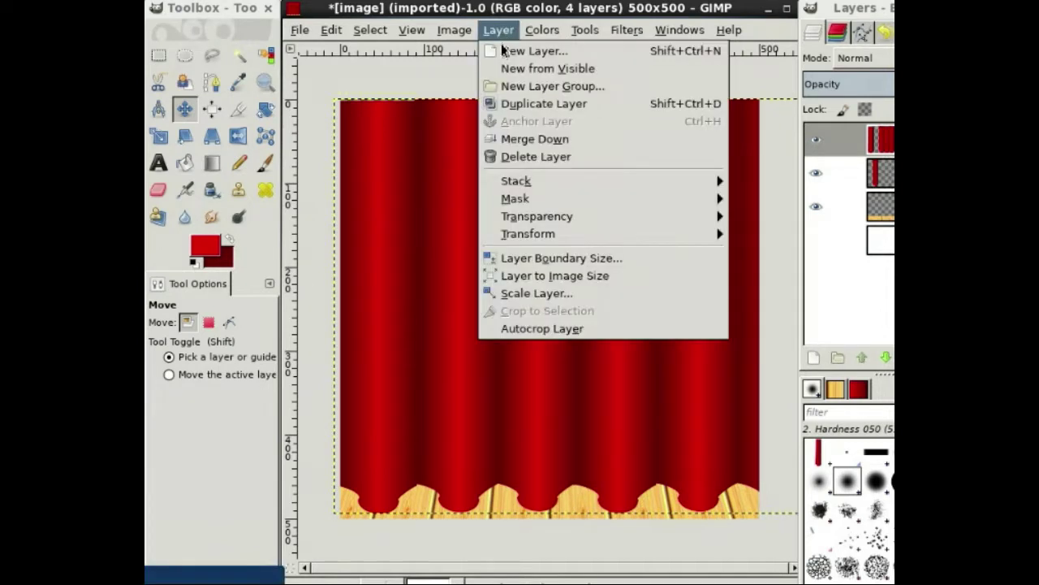
click(523, 143)
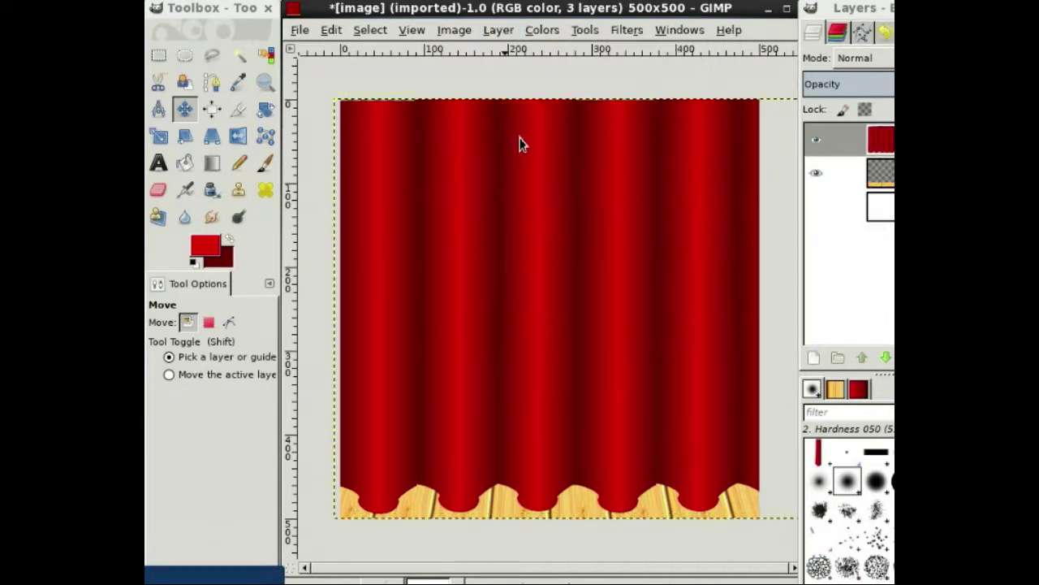
click(816, 144)
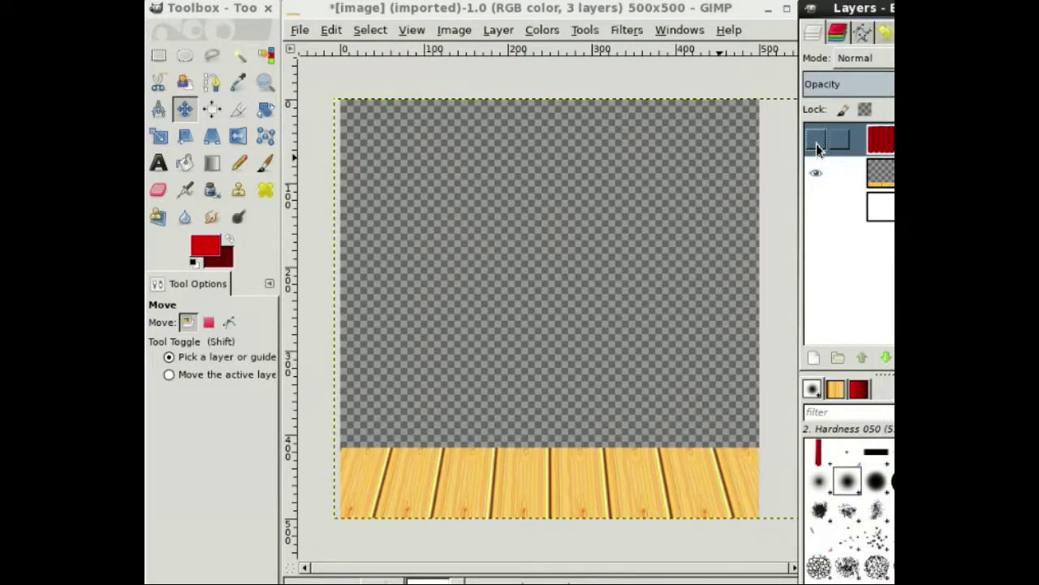
click(816, 143)
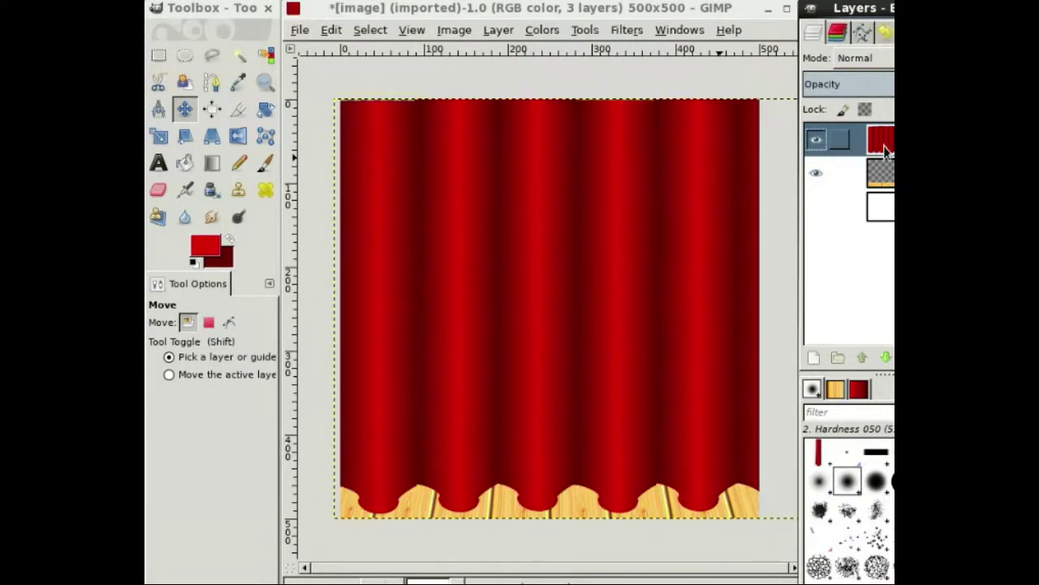
Step: Add a Drop Shadow with offset X 0, Y 5 and resizing disabled, then select the Background layer
click(630, 30)
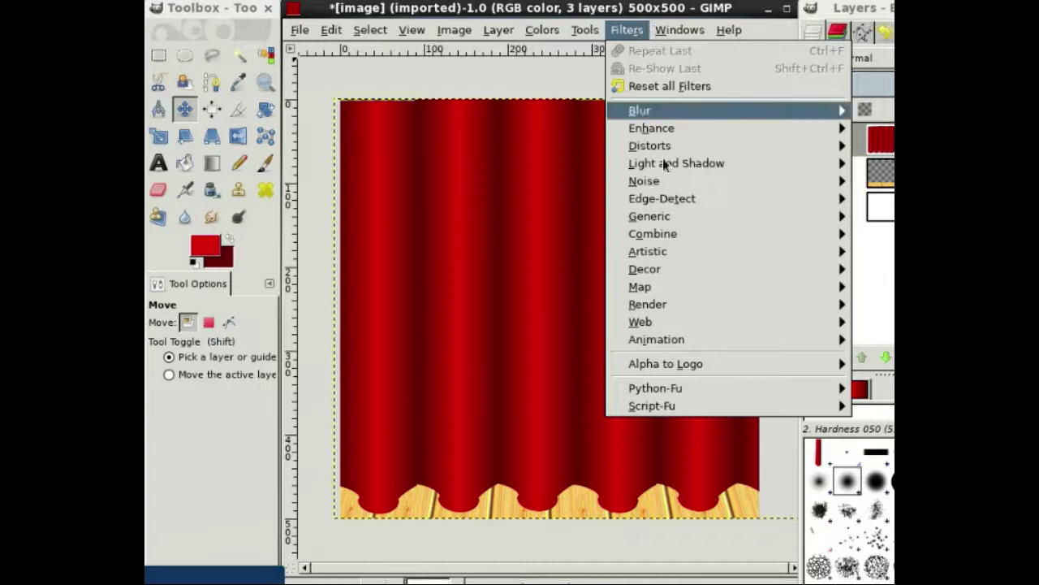
mouse_move(665, 165)
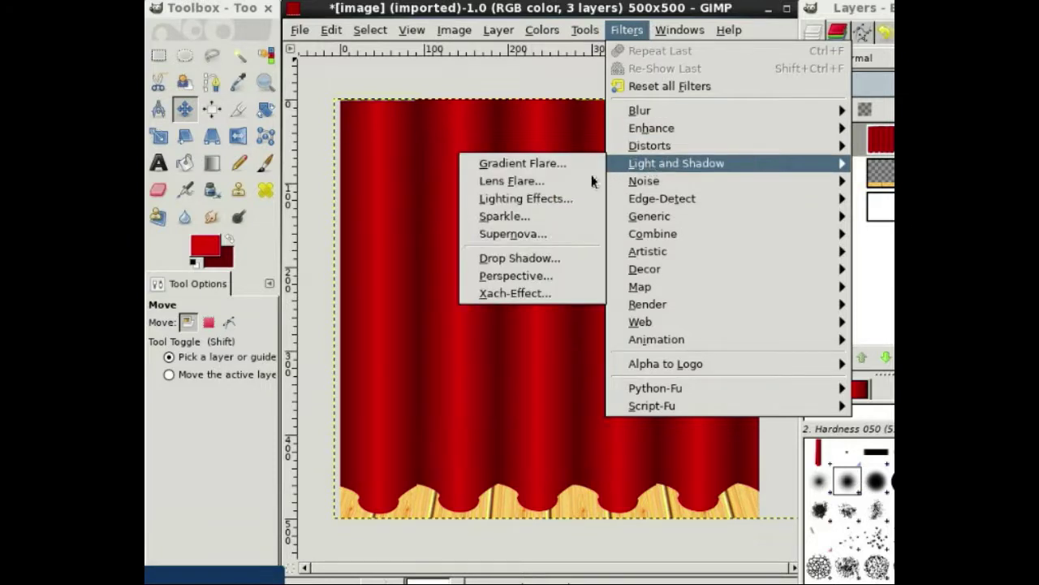
click(529, 260)
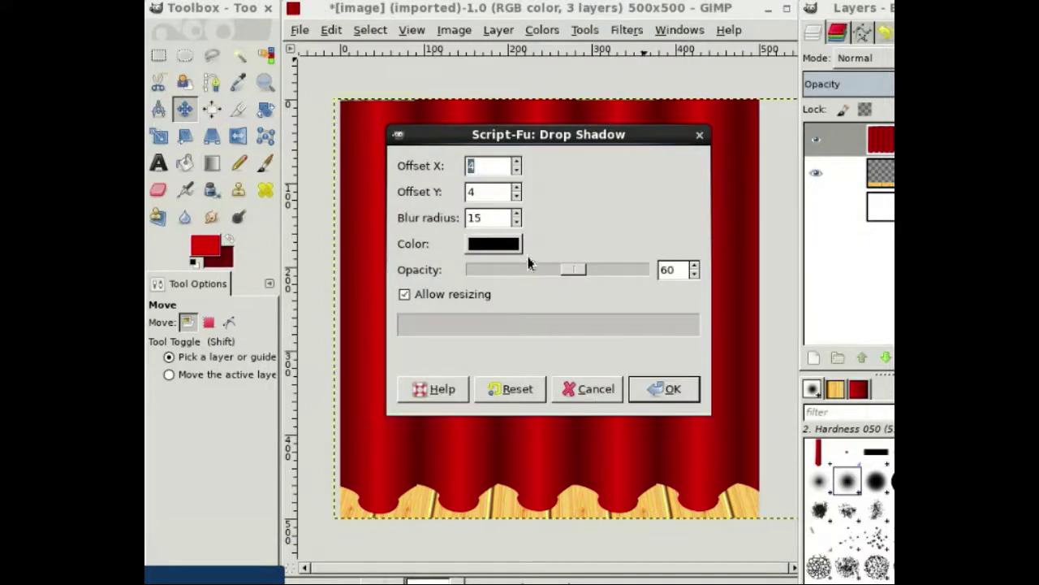
click(490, 169)
key(BackSpace)
text(0)
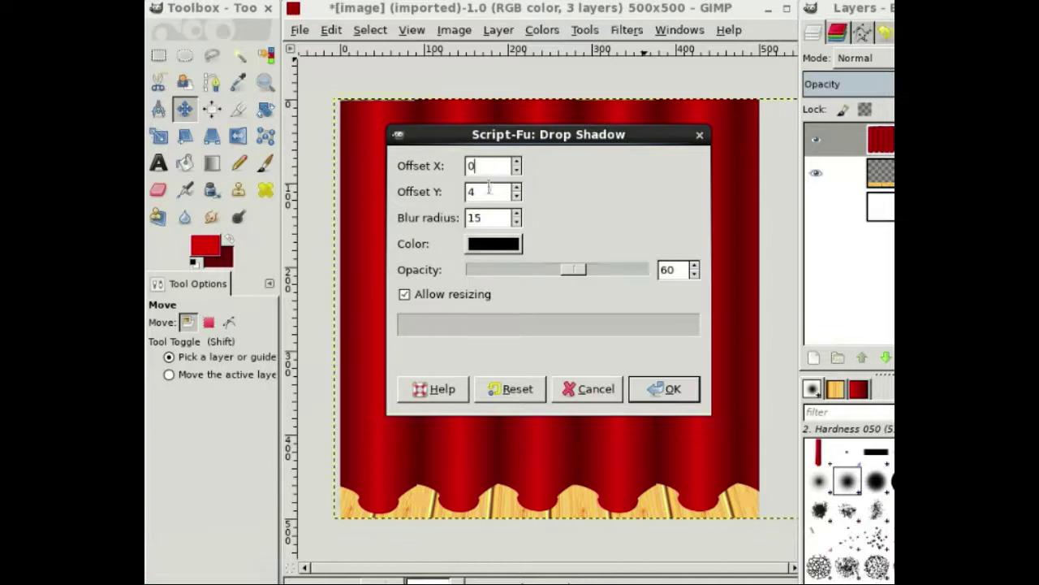
click(483, 193)
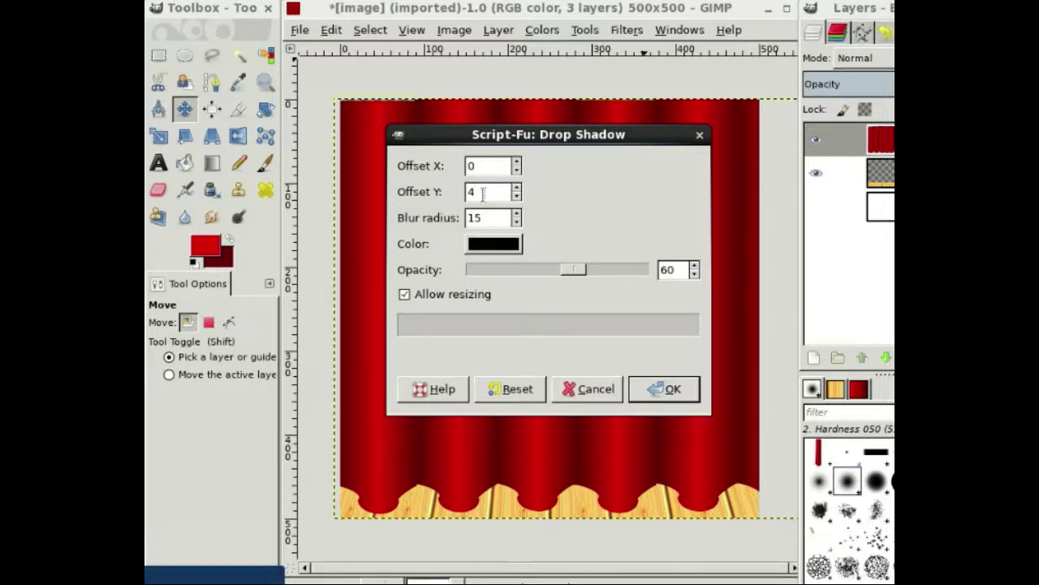
text(5)
click(408, 302)
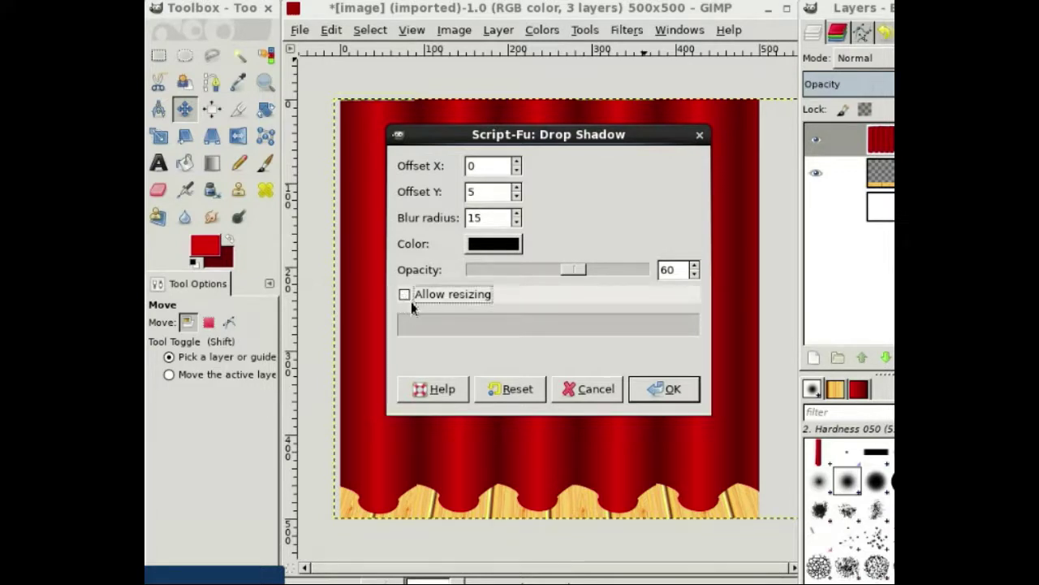
click(662, 390)
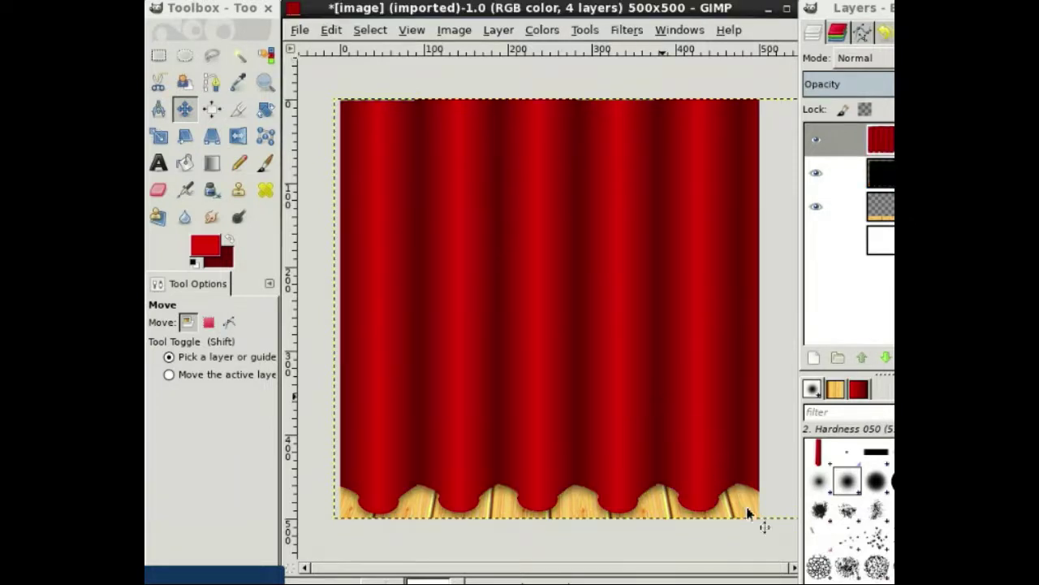
click(884, 253)
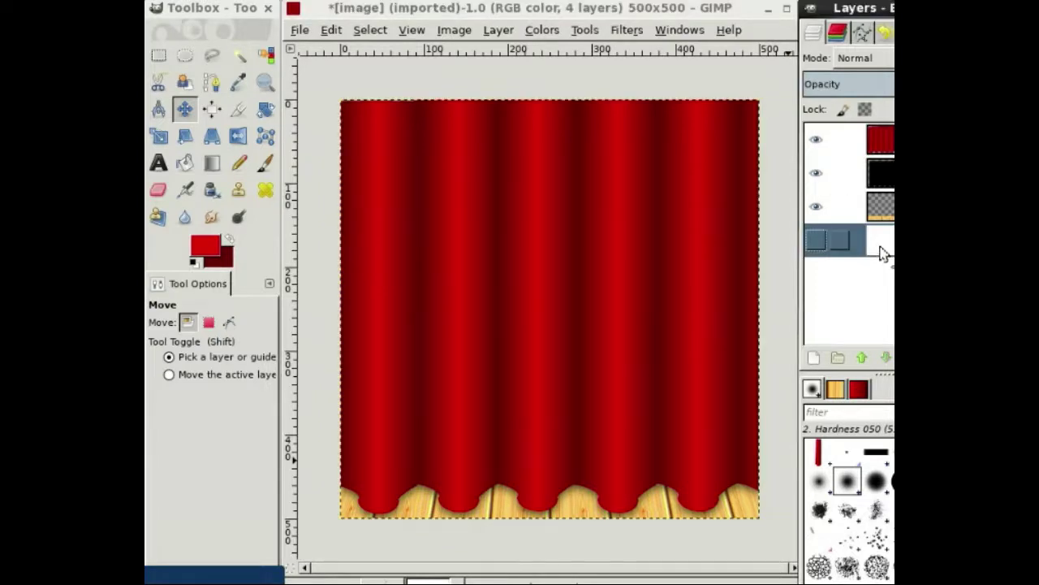